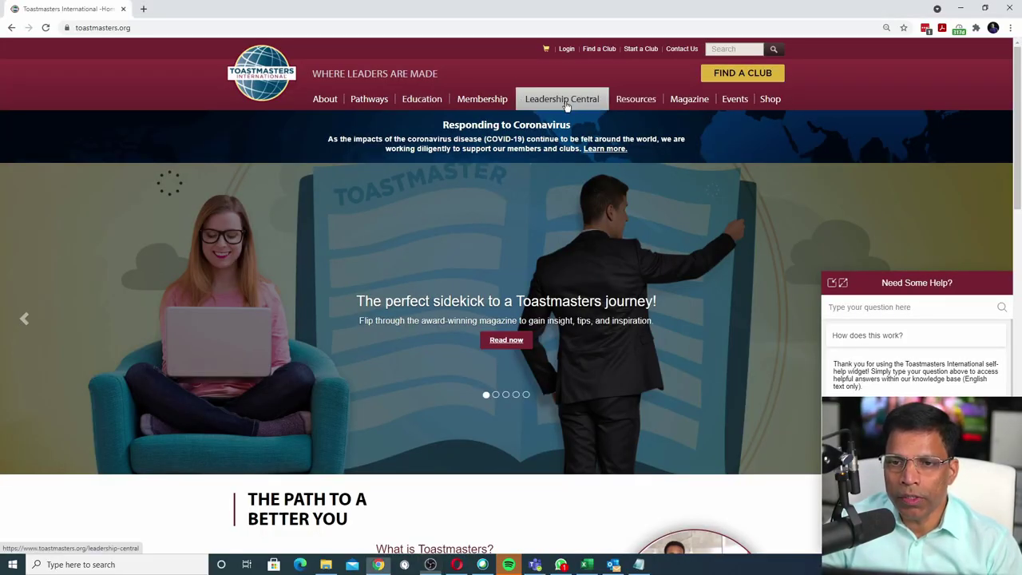
Open the Distinguished Performance Reports dashboard and select District 20.
mouse_move(564, 103)
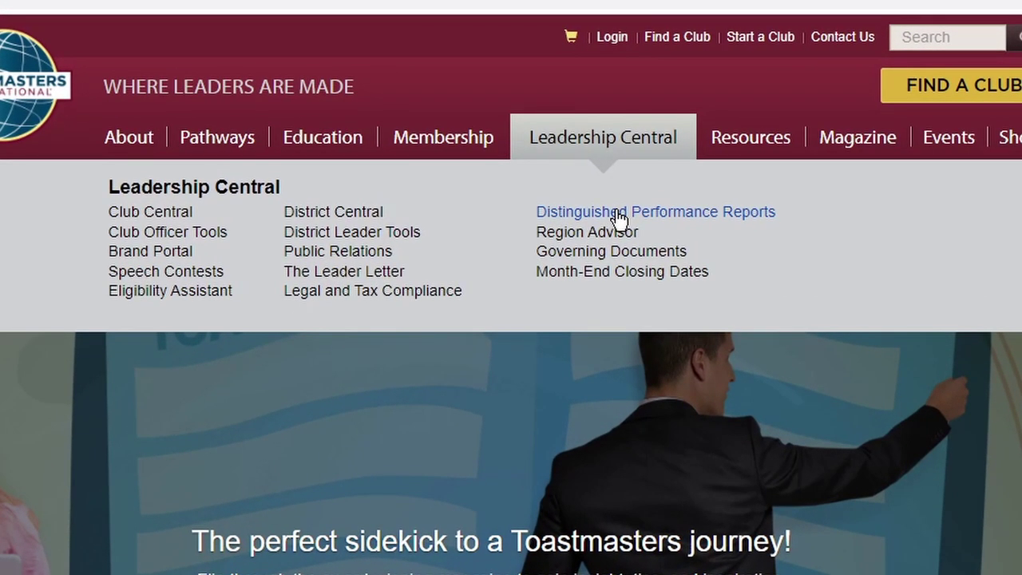
click(620, 214)
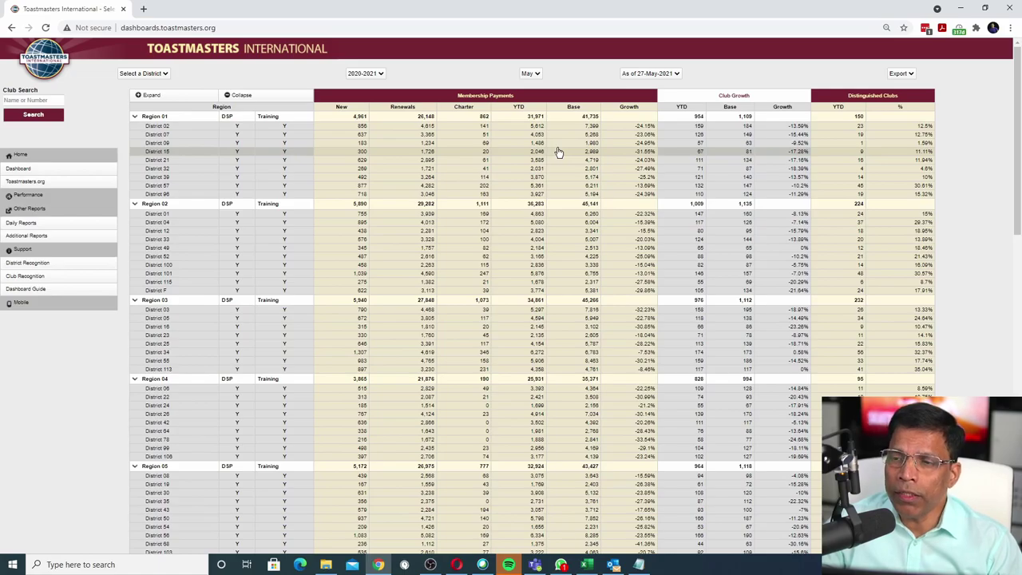
click(901, 73)
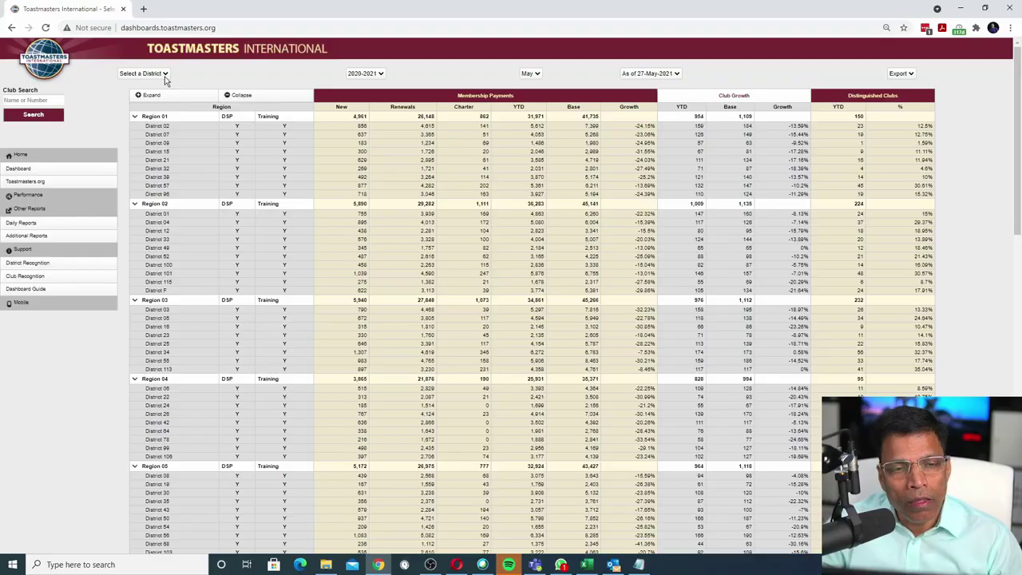
click(144, 73)
scroll(141, 182, down, 4)
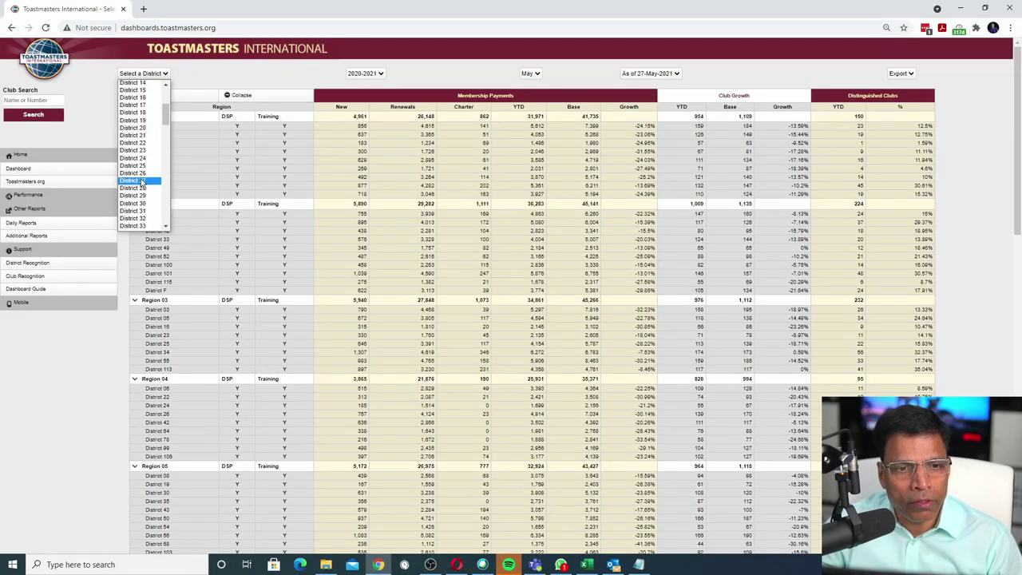
click(148, 127)
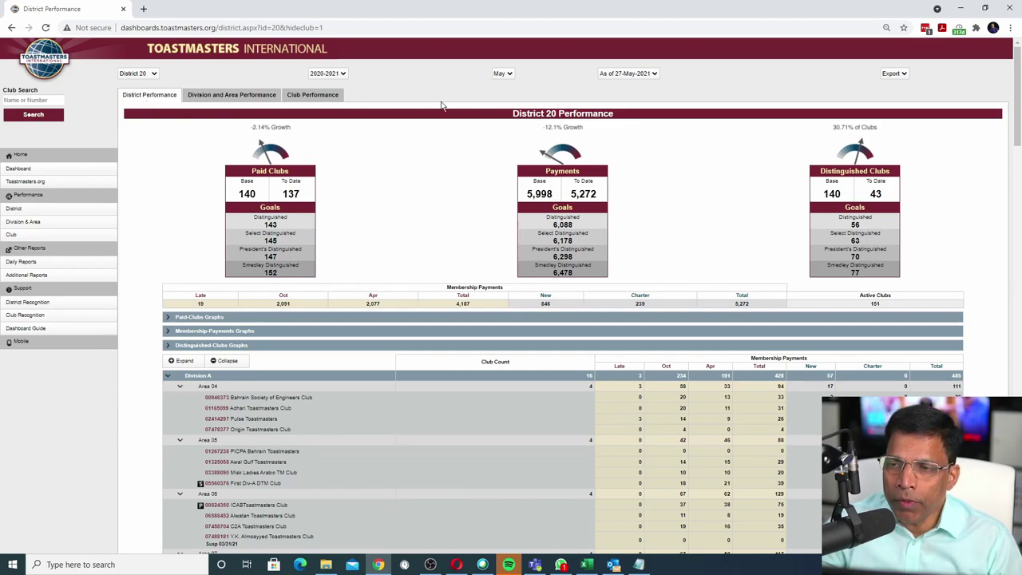
Examine the export options of the District Performance and the Division and Area Performance reports.
click(894, 74)
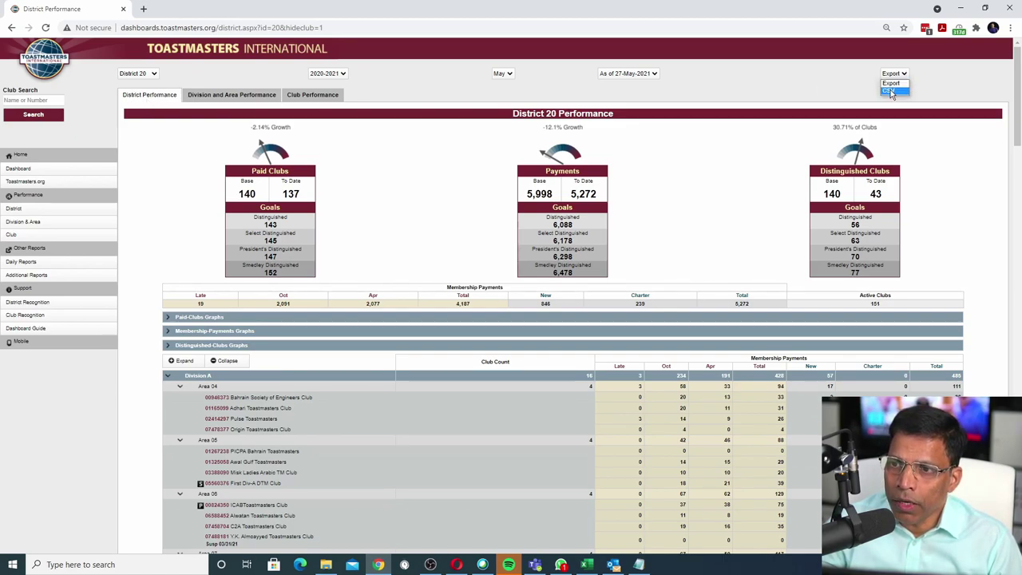
click(890, 91)
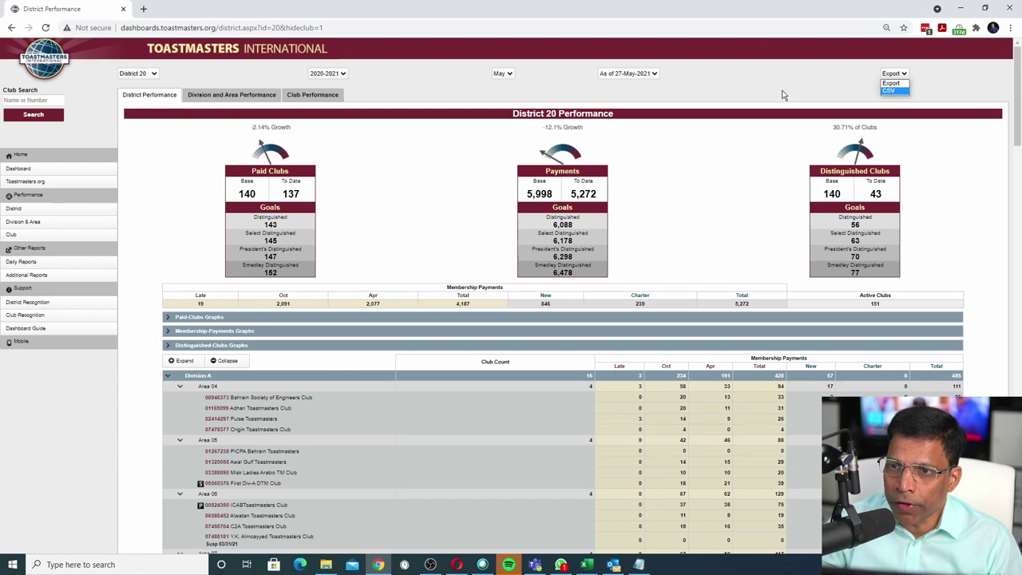
click(232, 95)
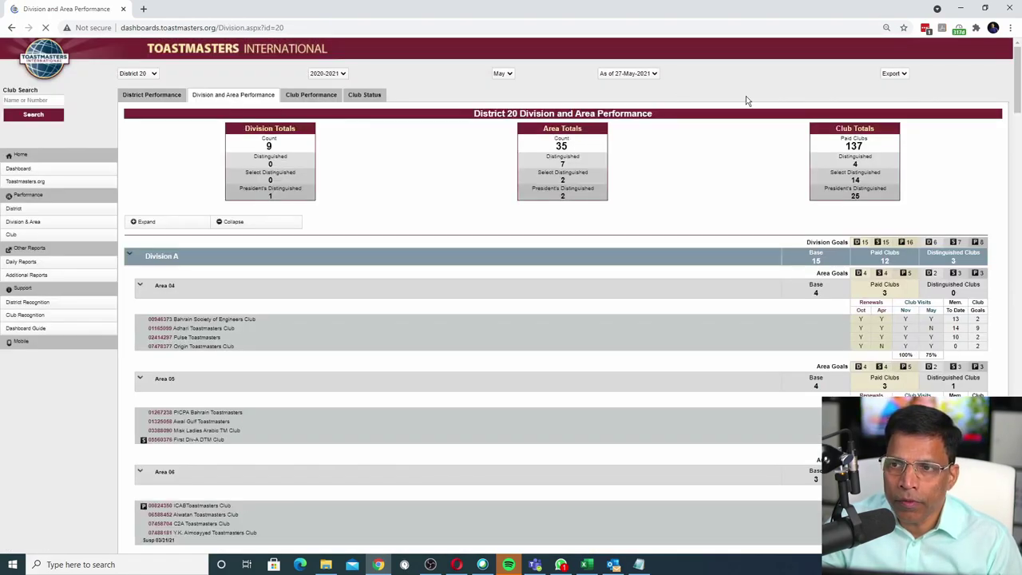
click(893, 73)
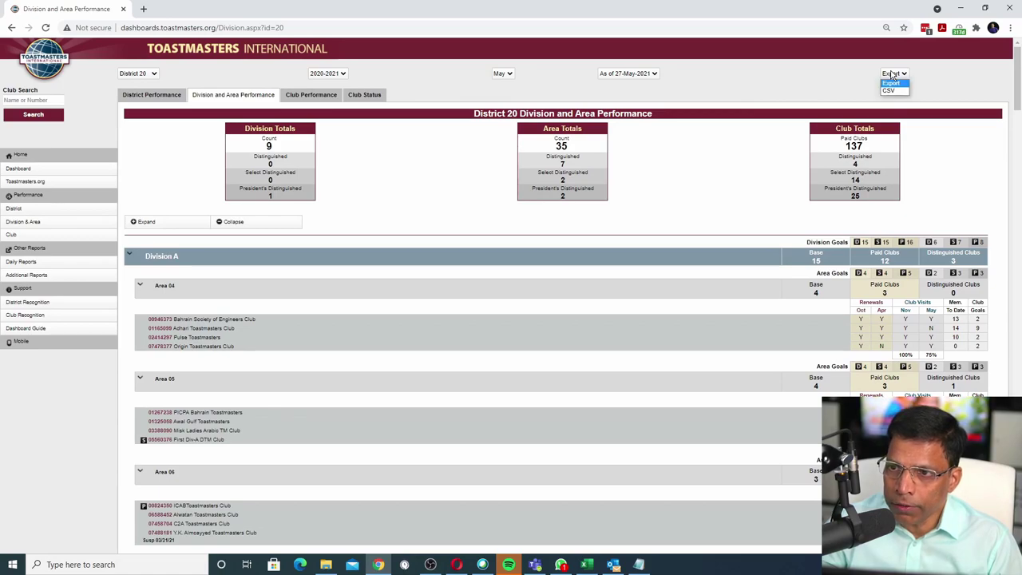
click(893, 74)
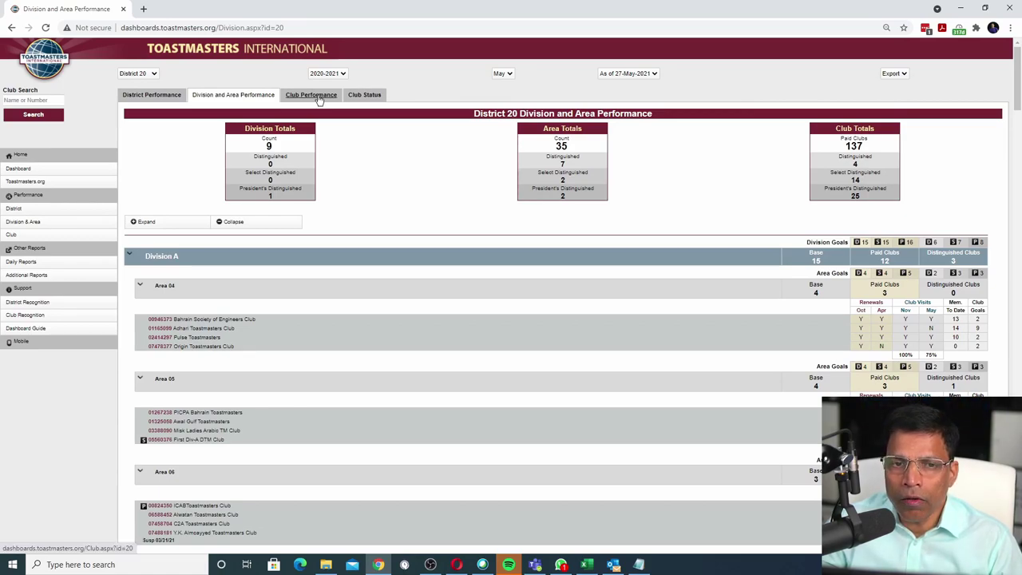
Export District 20's Club Performance report as CSV and open the downloaded file.
click(318, 96)
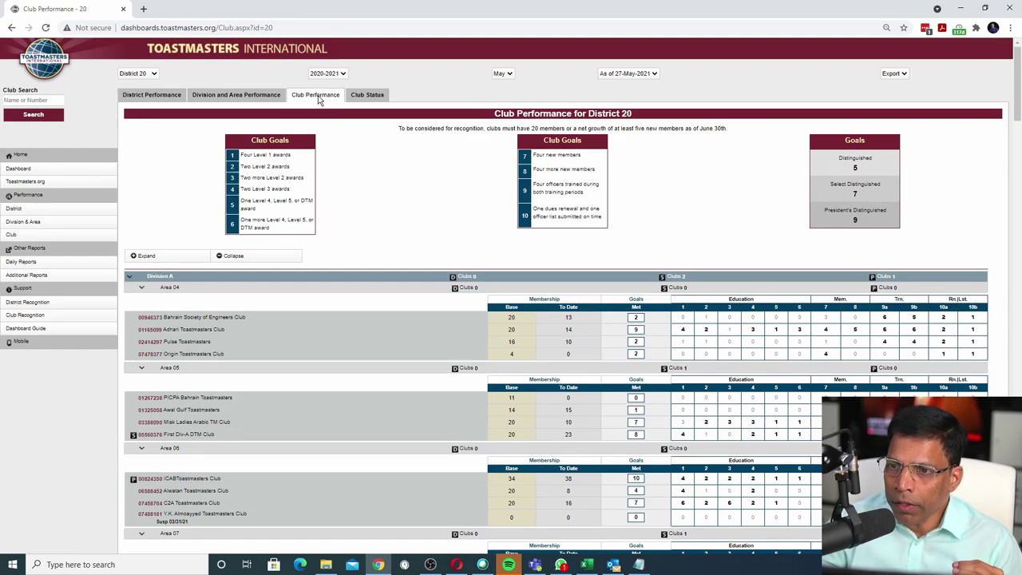
click(905, 74)
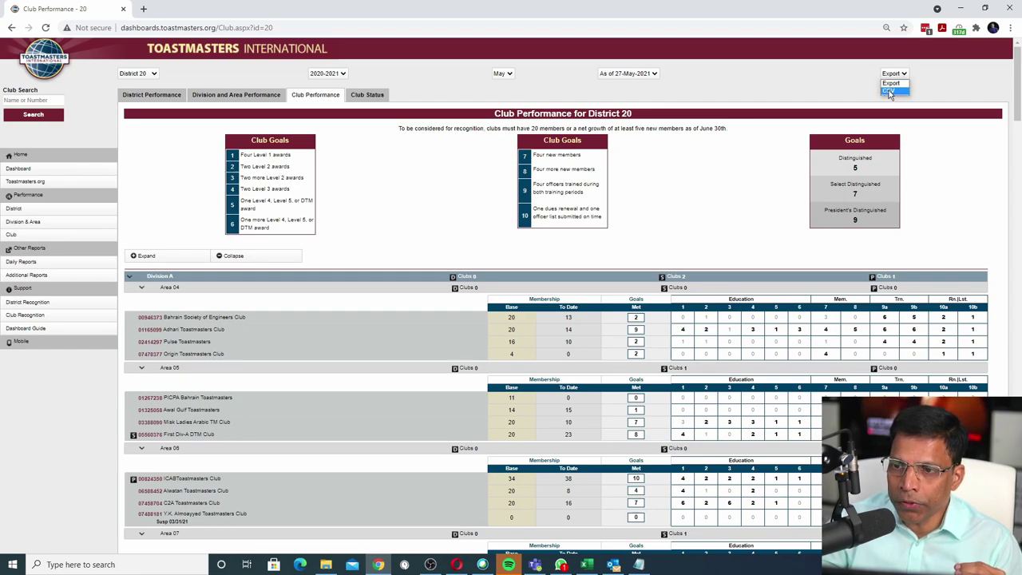
click(889, 92)
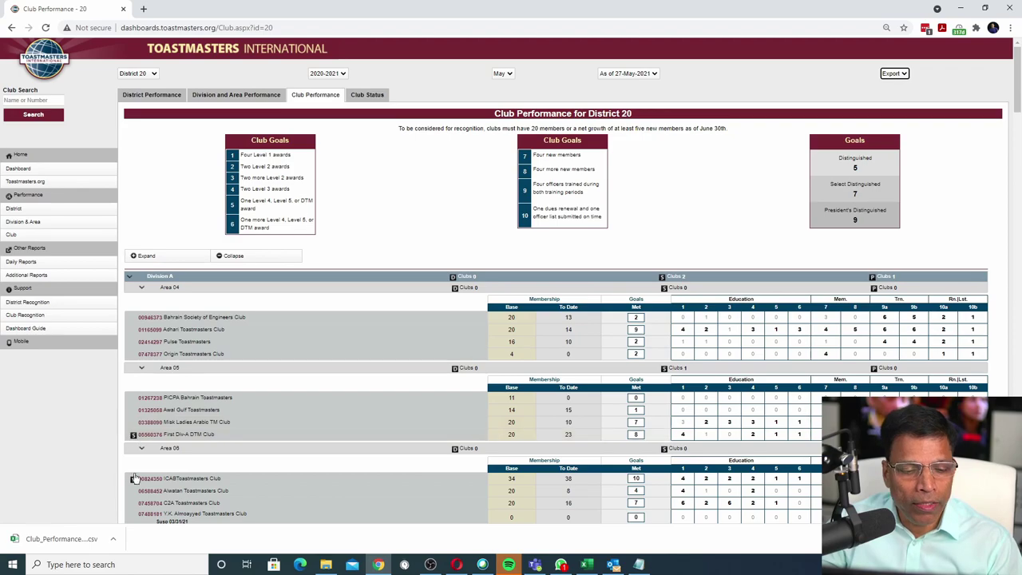
click(56, 545)
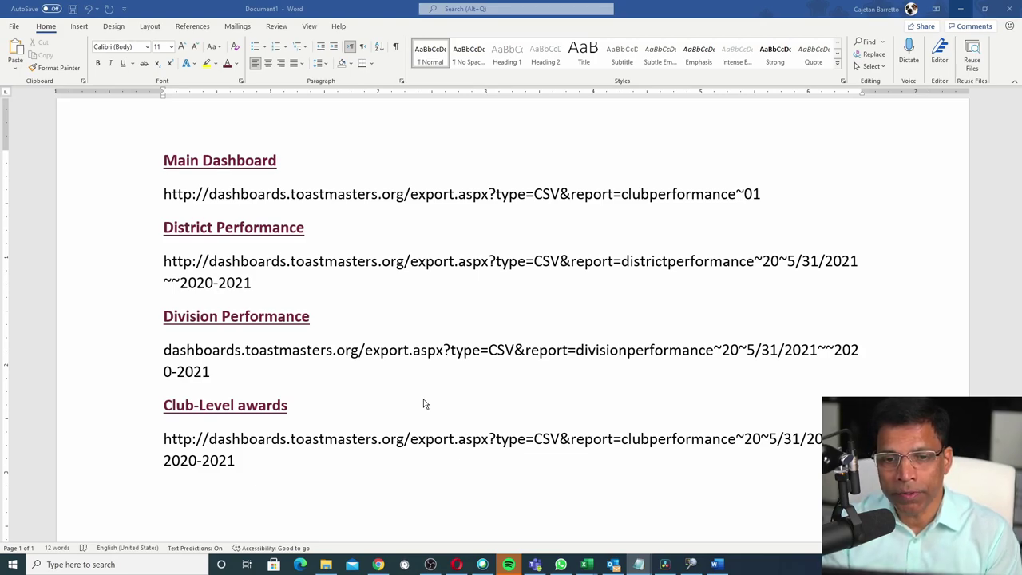
Start a web data import in the blank Book2 workbook, using the Club-Level awards URL copied from the Word document.
key(alt+Tab)
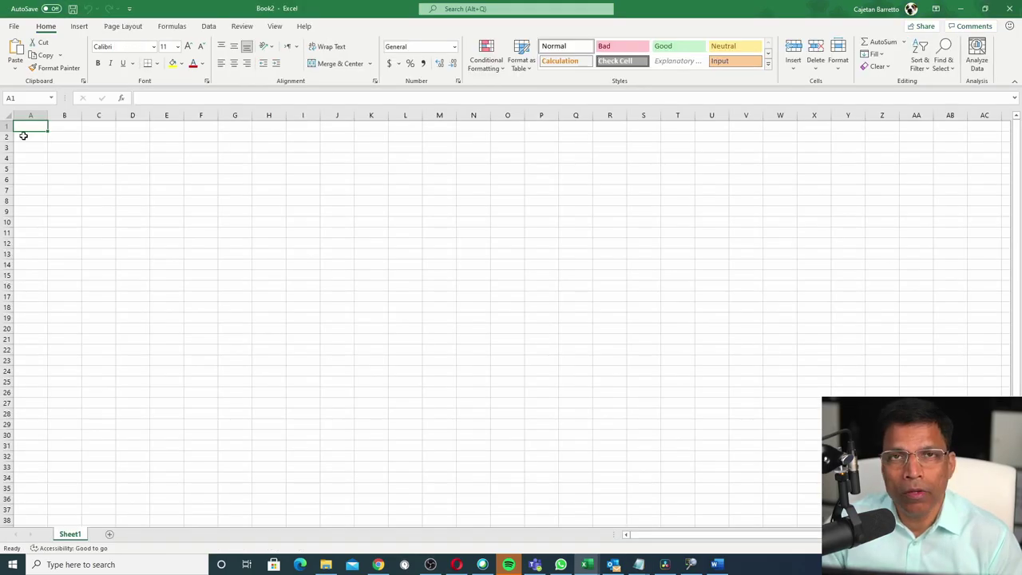
click(209, 25)
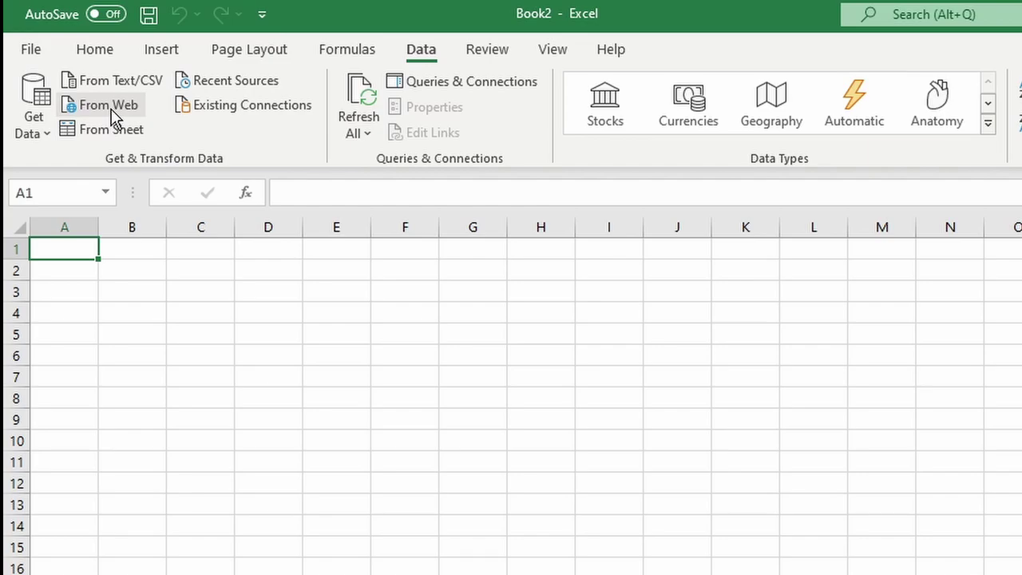
click(112, 108)
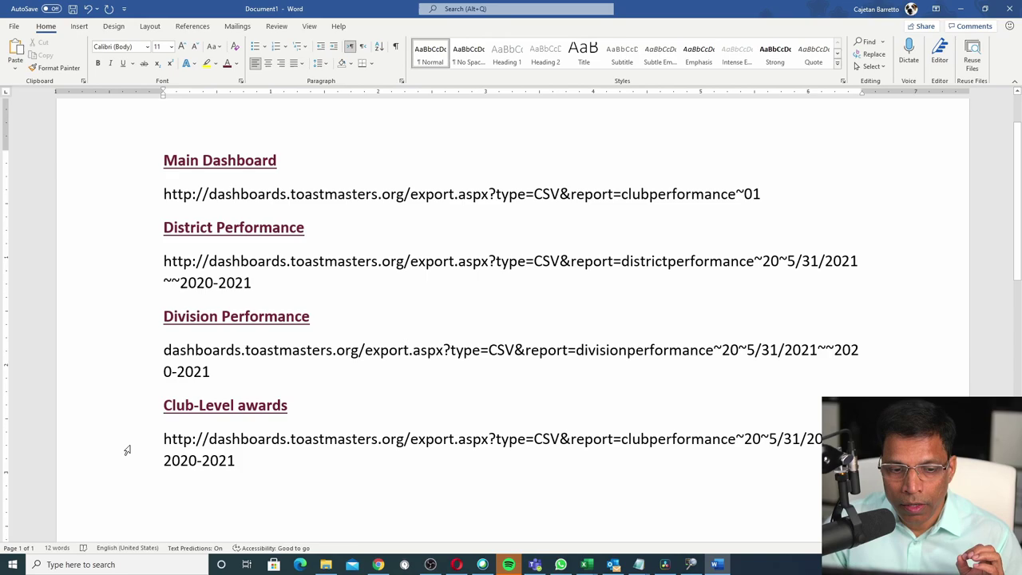
drag(164, 439, 235, 462)
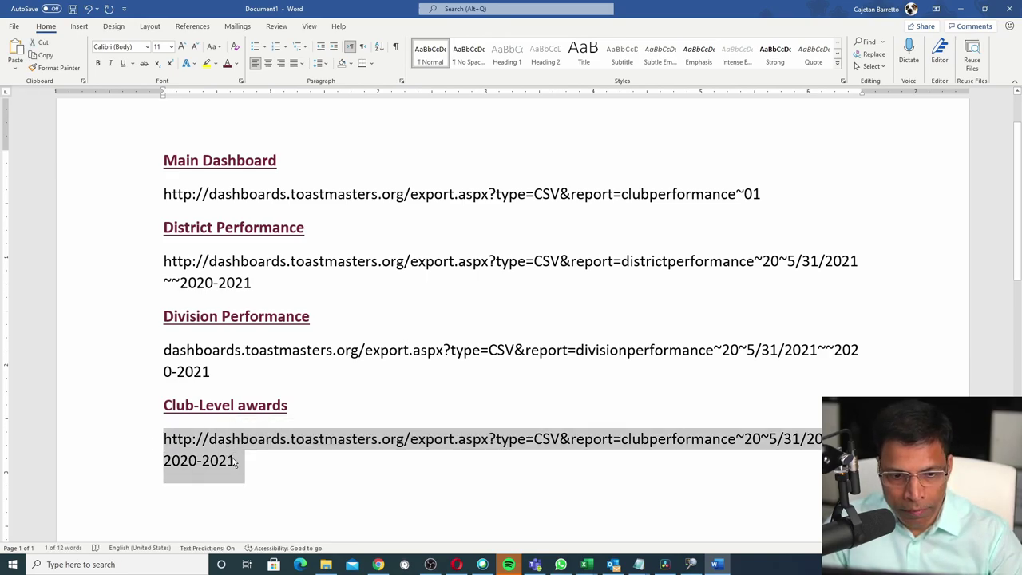
mouse_move(587, 564)
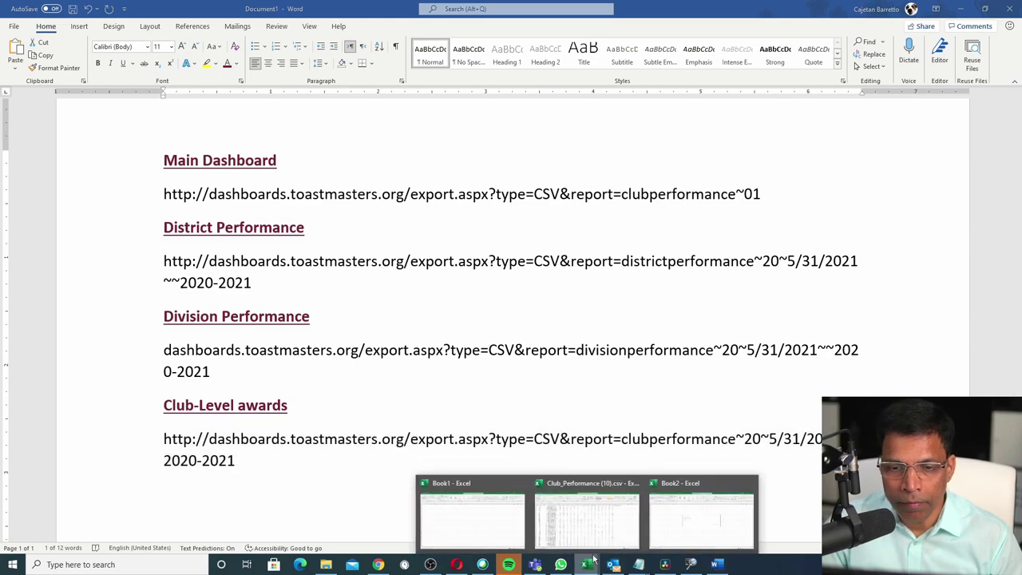
click(676, 524)
key(ctrl+v)
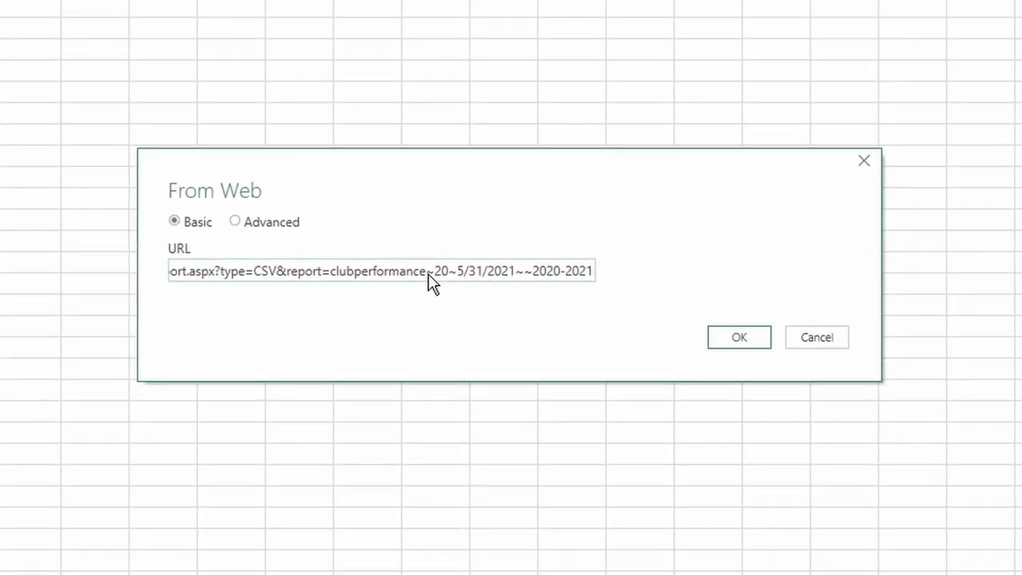
Examine the report name, district number, date and program year parts of the import URL.
drag(473, 280, 479, 280)
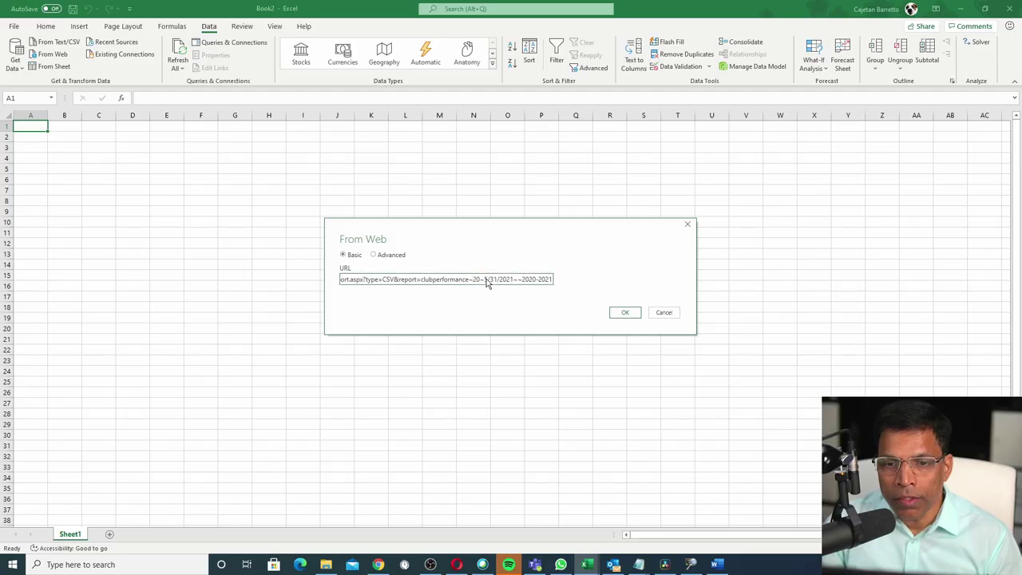
click(460, 278)
drag(484, 281, 507, 283)
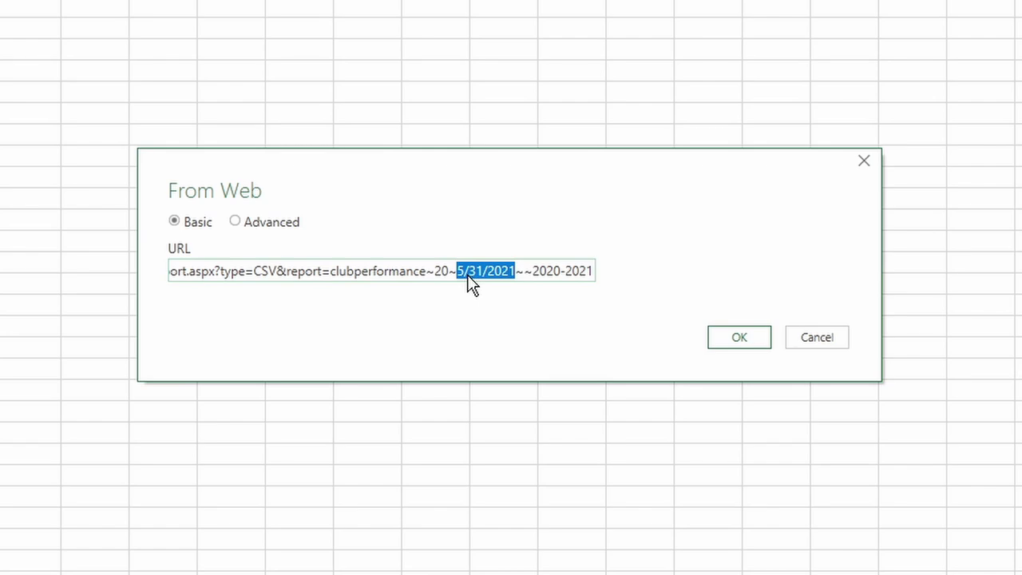
drag(595, 272, 541, 282)
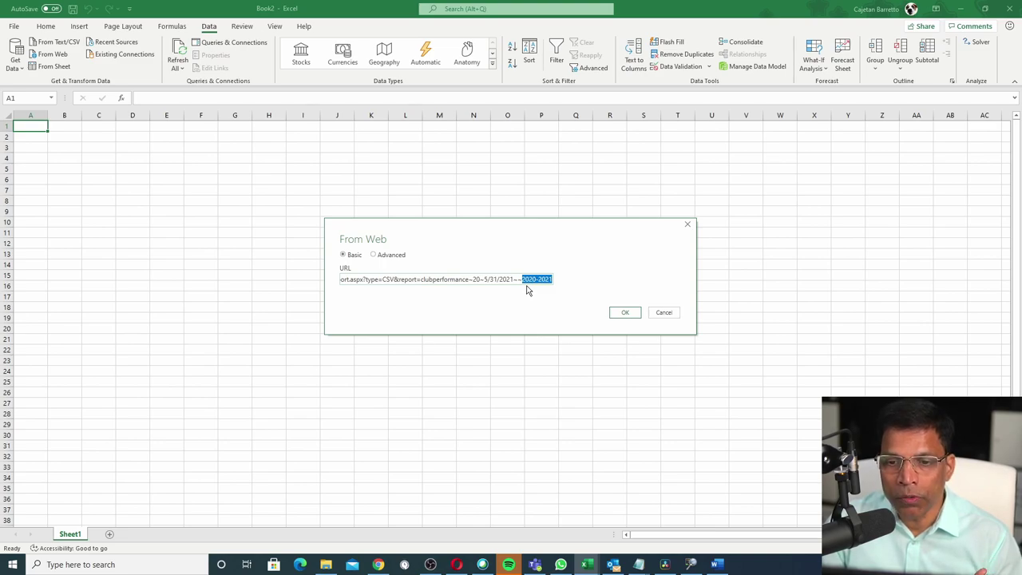
click(438, 279)
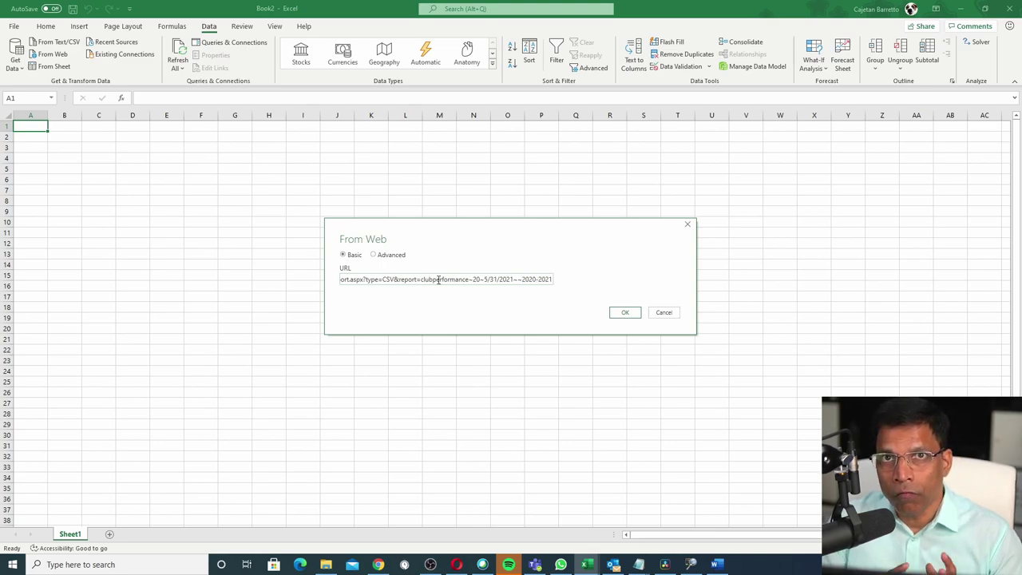
Connect to the club performance URL and open the previewed data for transformation in Power Query Editor.
click(628, 317)
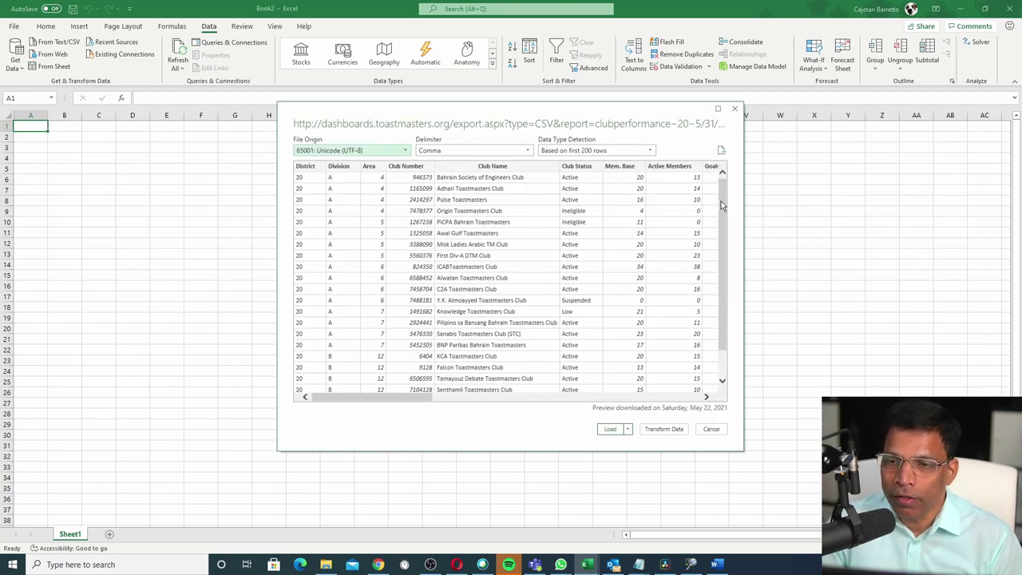
mouse_move(721, 206)
mouse_down()
mouse_move(730, 254)
mouse_move(731, 201)
mouse_up()
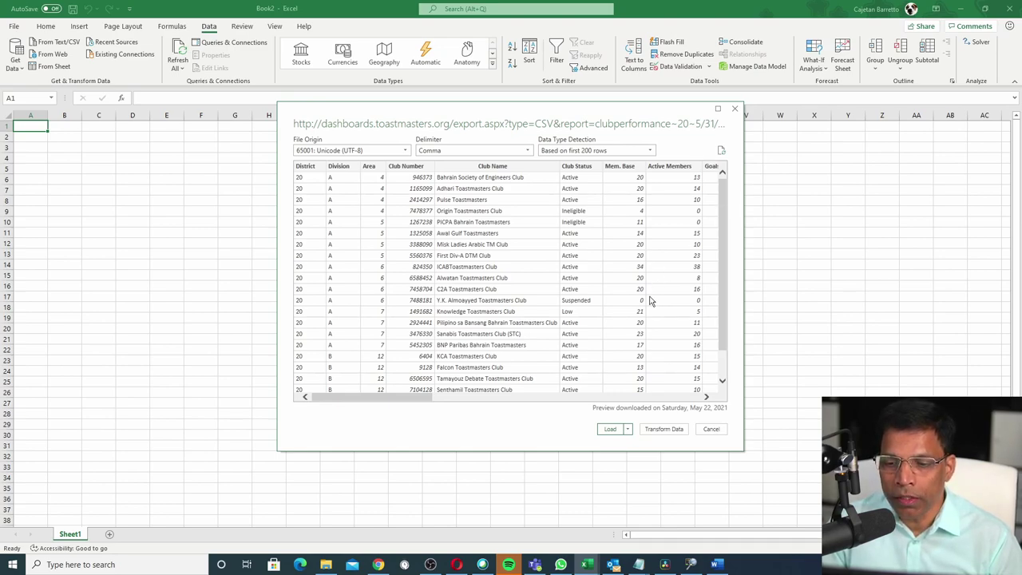
click(664, 431)
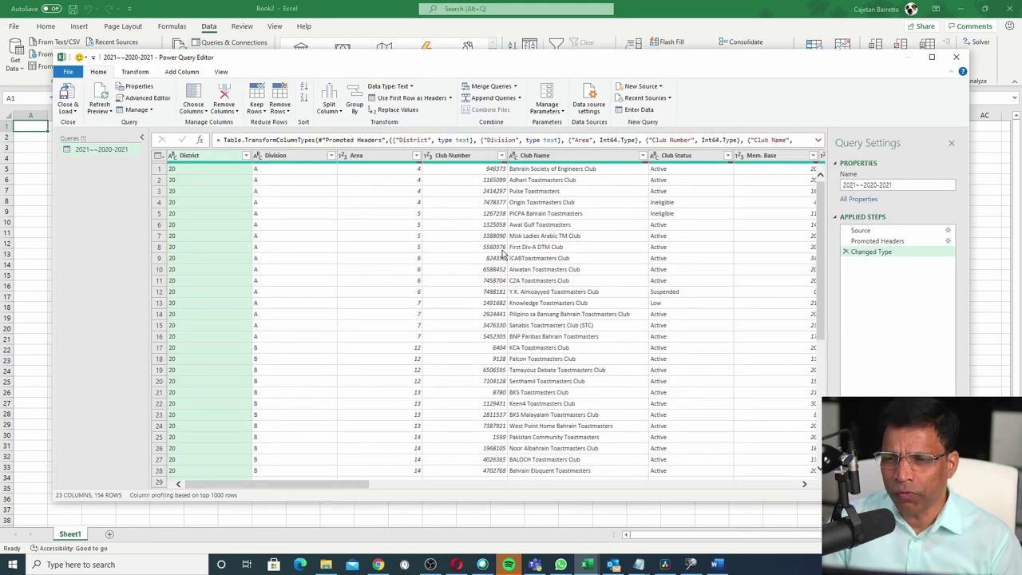
Remove the bottom 1 row, the "Month of May" footer, from the club performance query.
drag(821, 206, 819, 471)
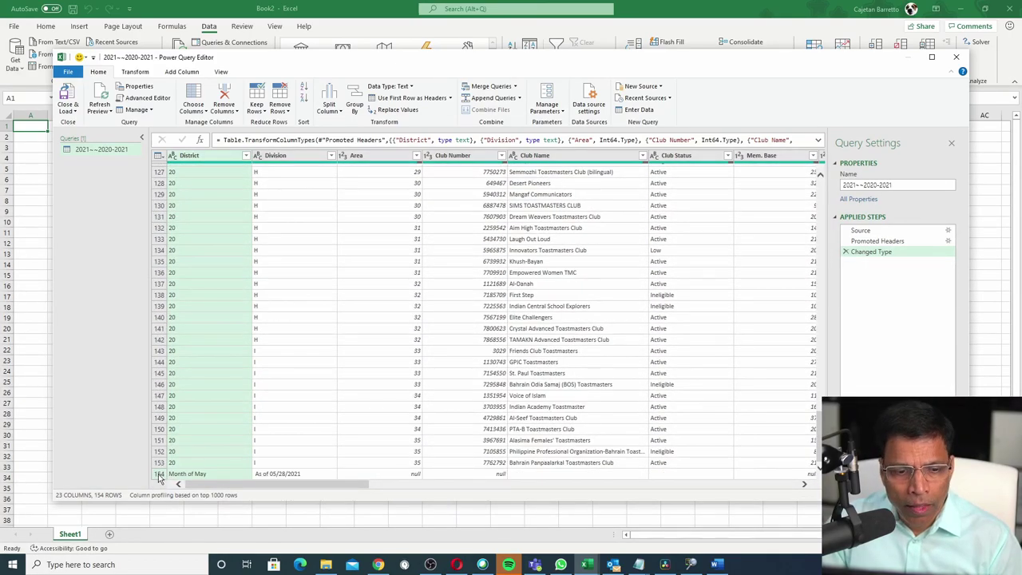
click(160, 475)
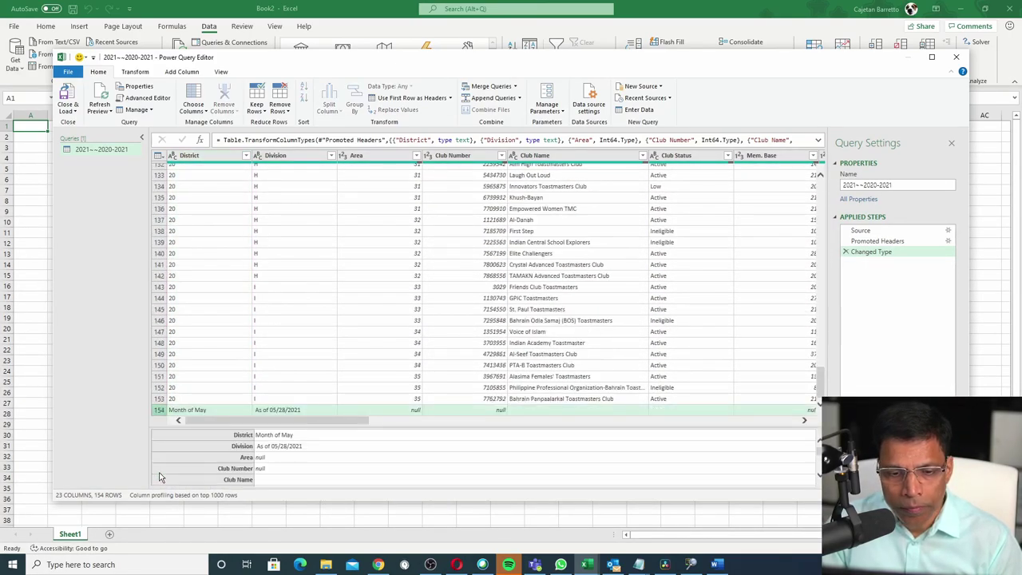
click(290, 114)
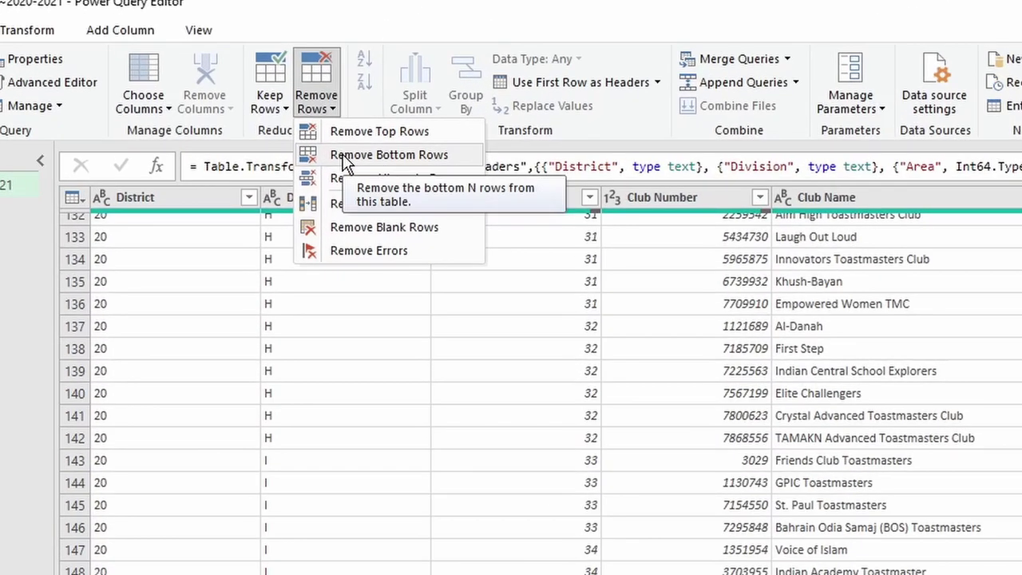
click(346, 157)
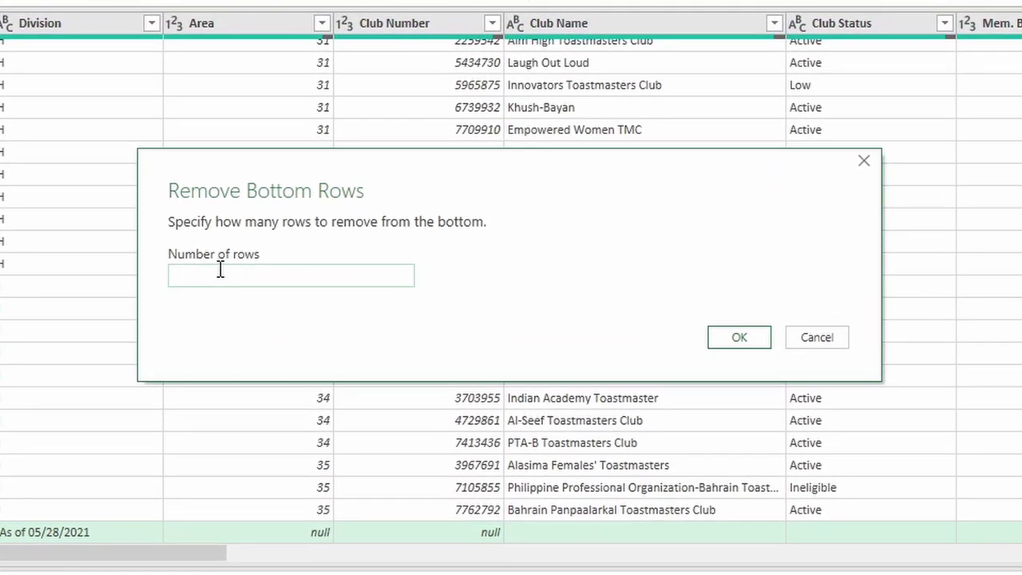
click(752, 337)
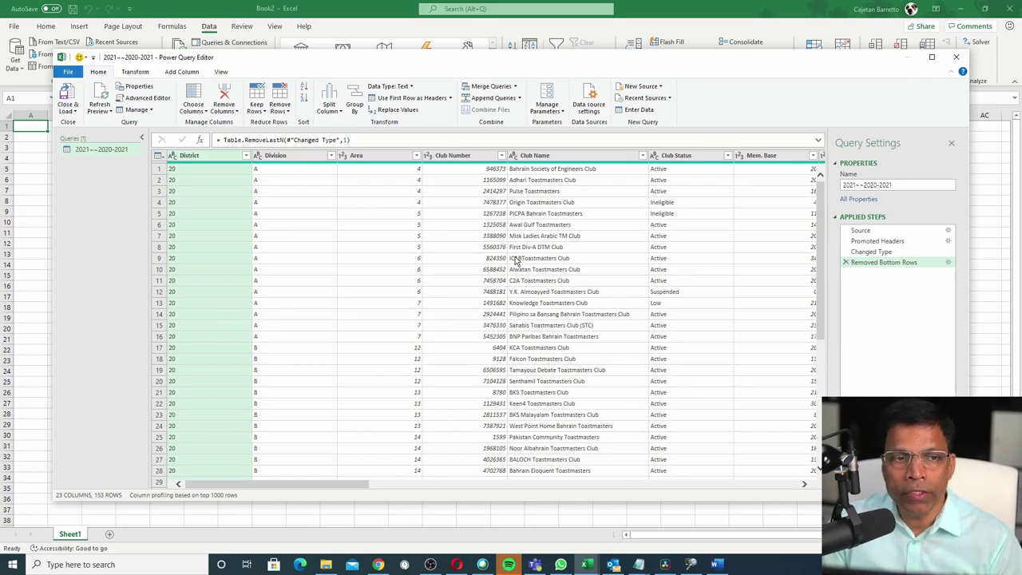
Close the query editor and load the cleaned club performance data into the workbook as a table.
click(73, 107)
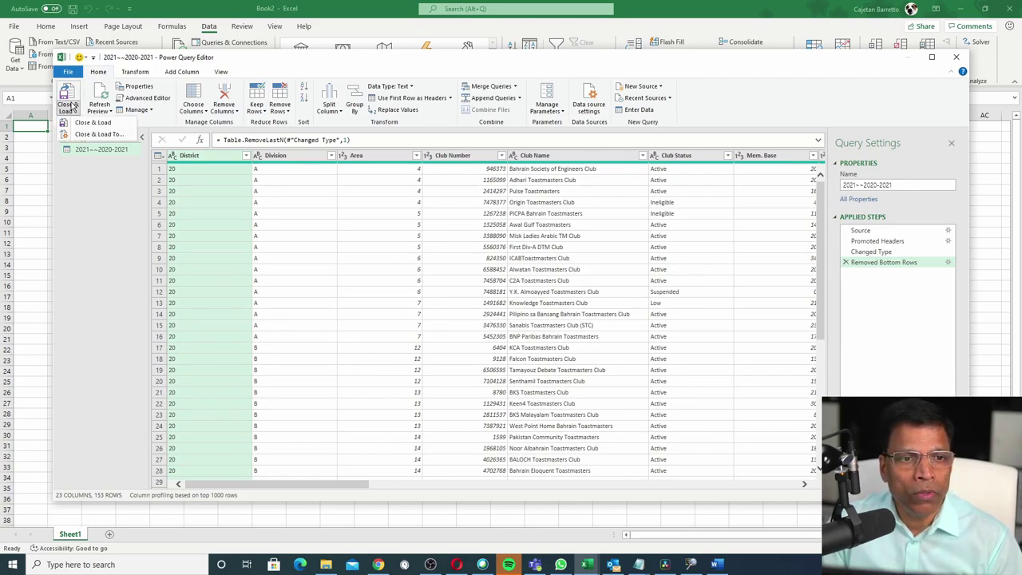
click(92, 123)
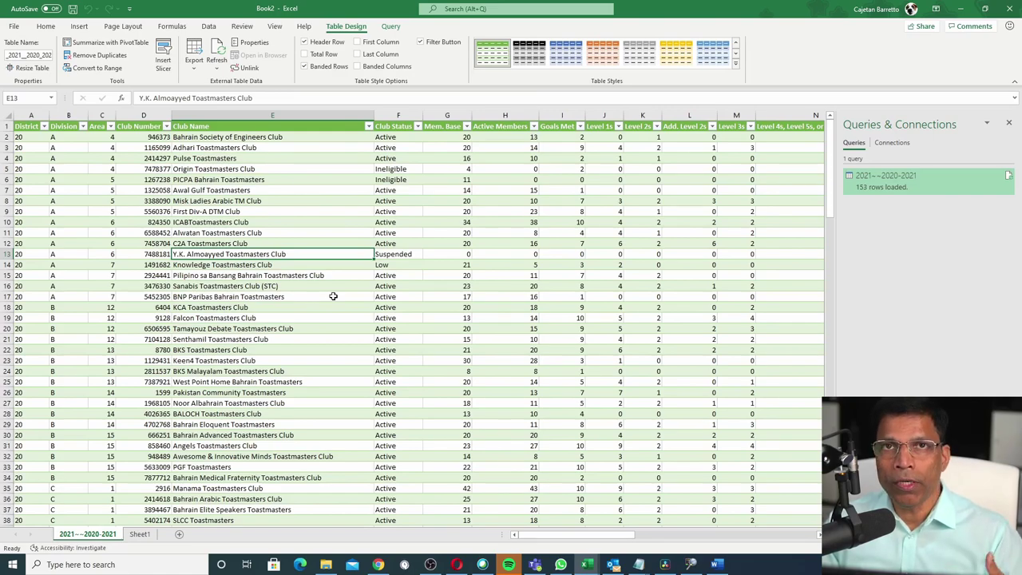
click(209, 28)
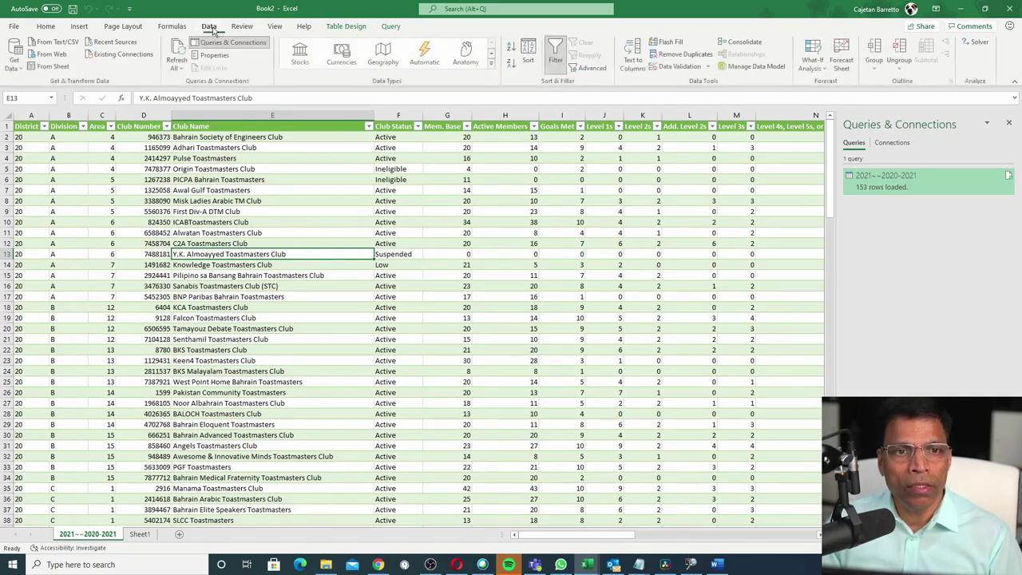
Refresh all queries and set the club performance query to refresh its data when opening the file.
click(178, 68)
click(186, 85)
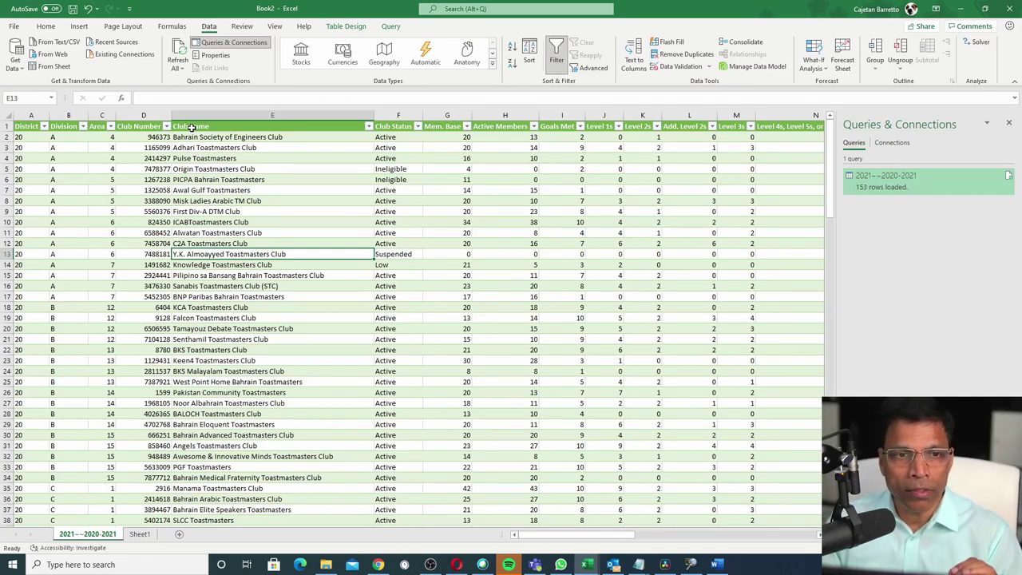
click(183, 70)
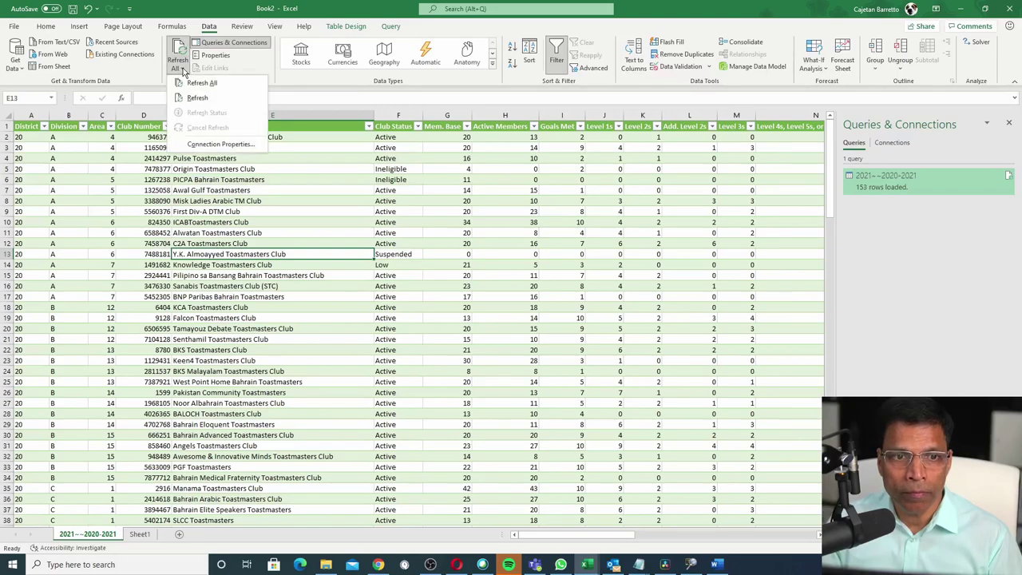
click(210, 145)
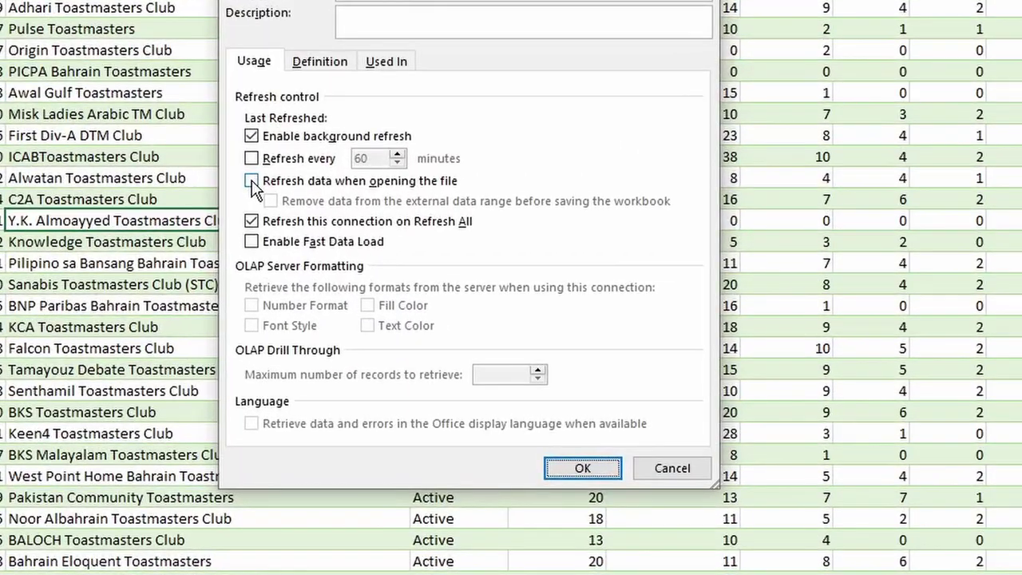
click(294, 234)
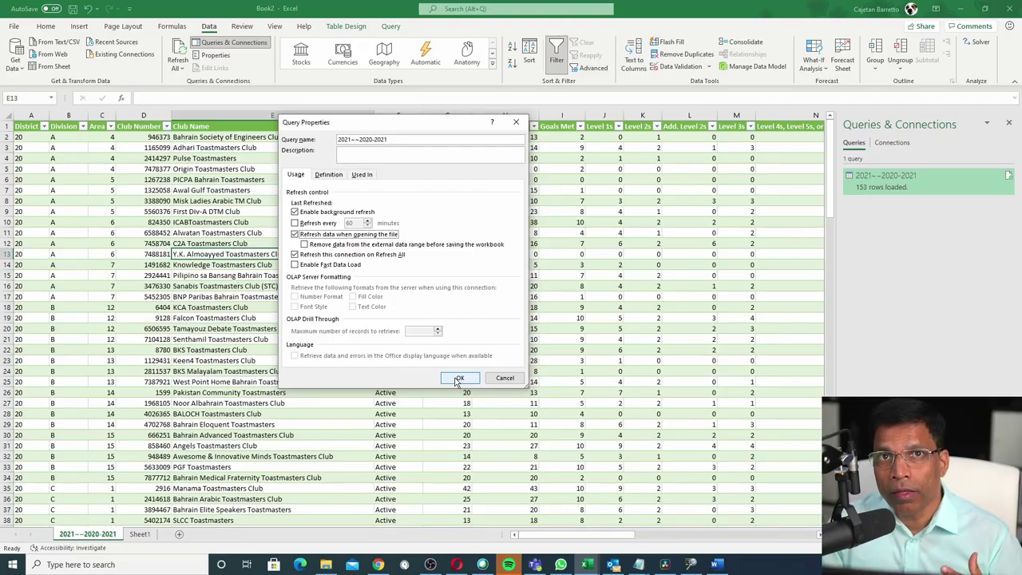
click(582, 468)
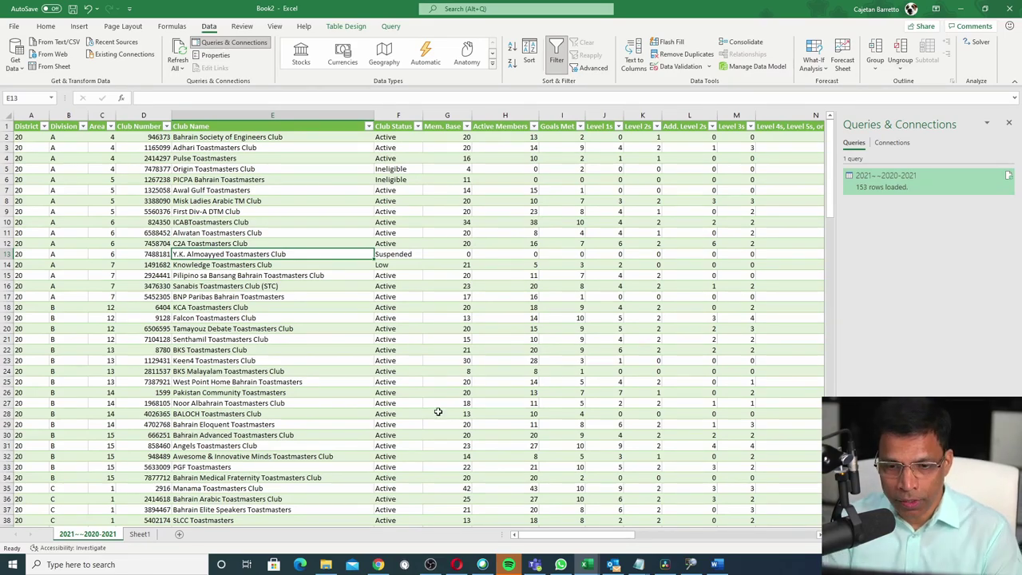
Start a web import on Sheet1, switch to Word and copy the District Performance export URL.
click(140, 533)
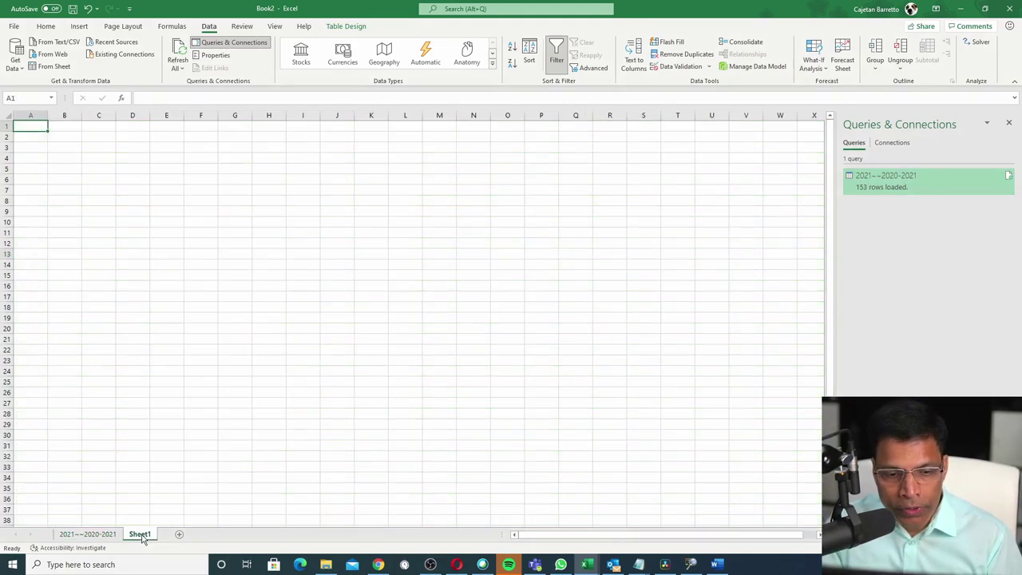
click(53, 54)
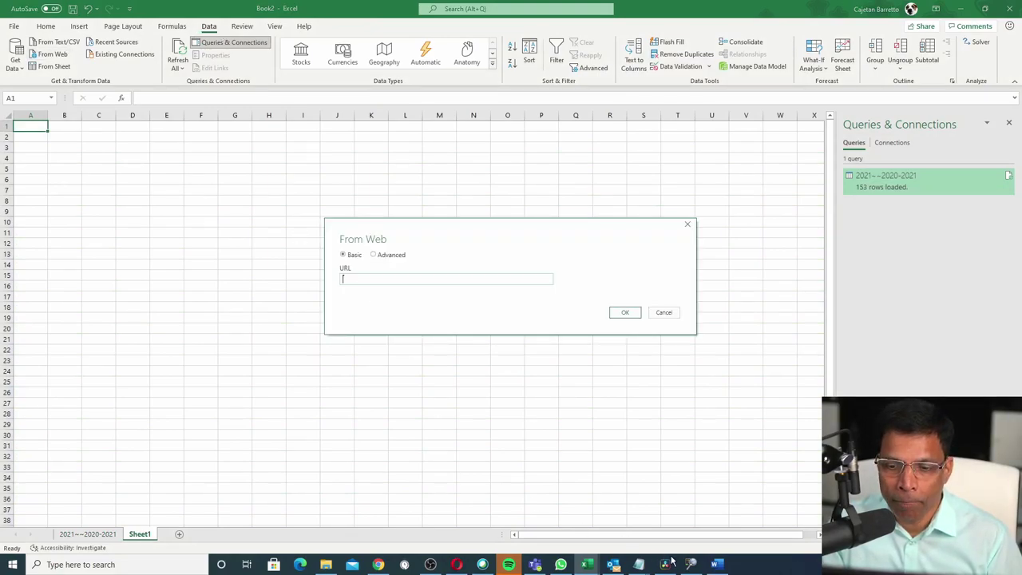
click(717, 564)
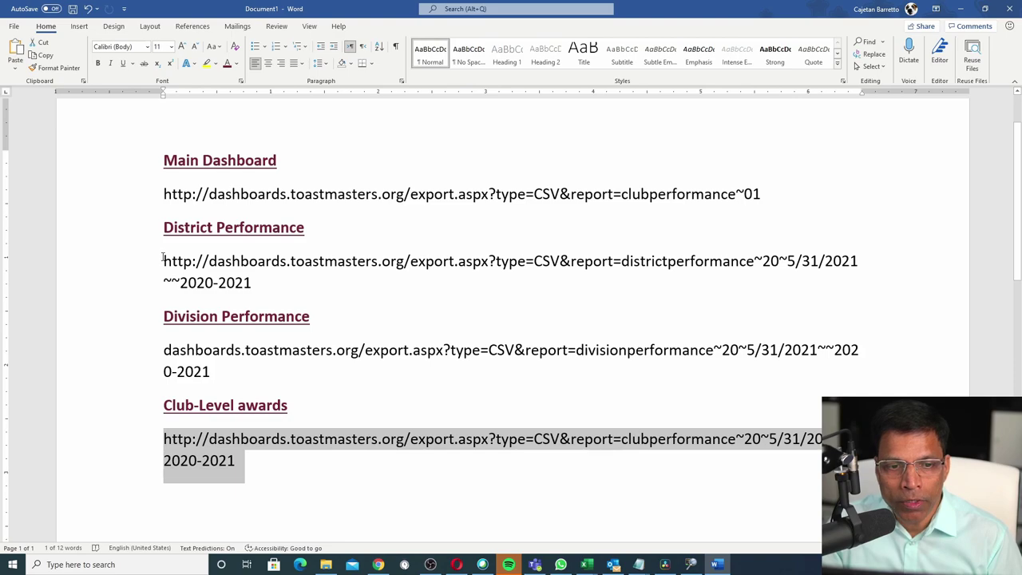
drag(163, 257, 249, 282)
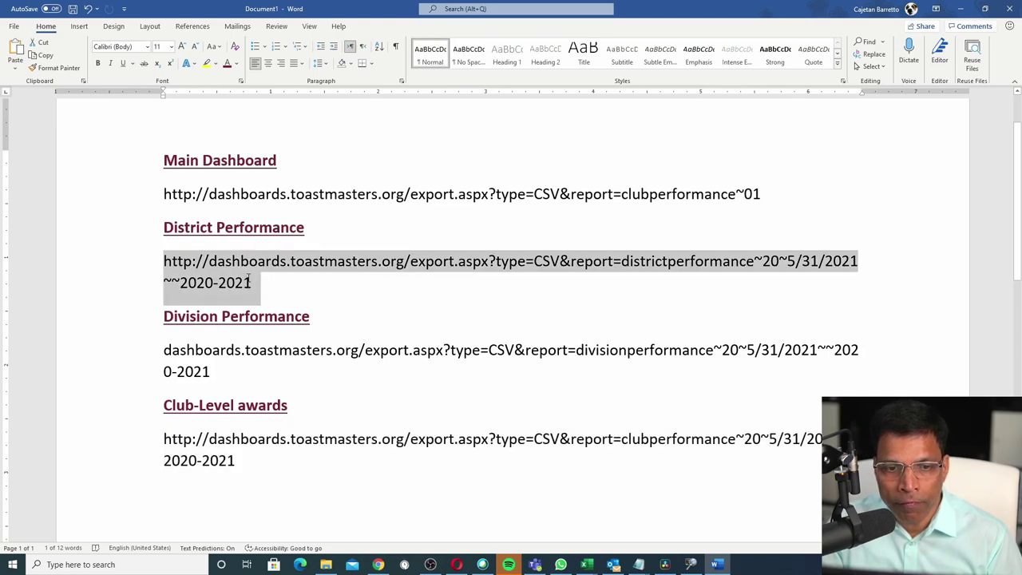
key(ctrl+c)
Return to Excel, supply the copied district performance URL as the web source and open the previewed data for transformation.
click(586, 564)
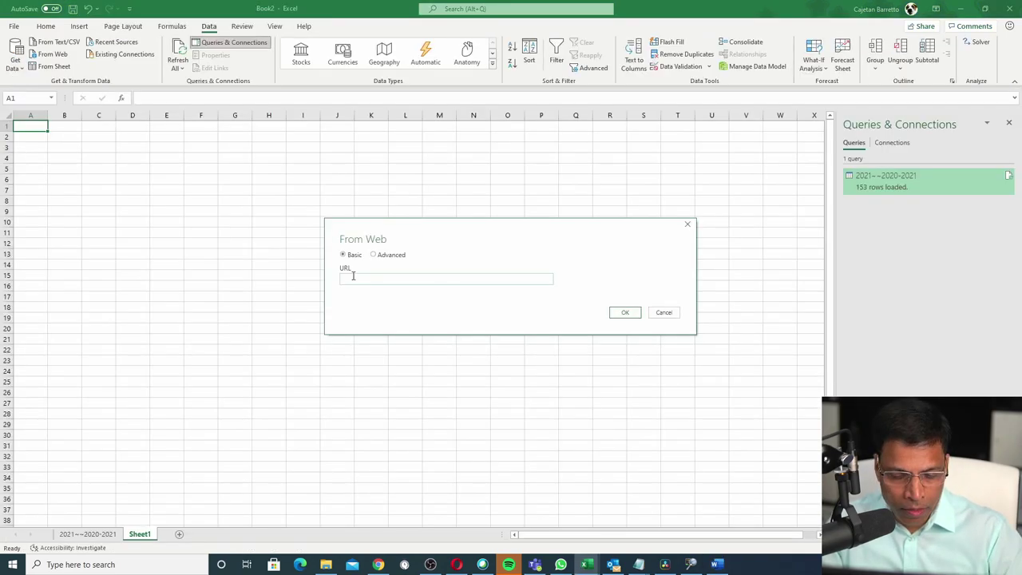
key(ctrl+v)
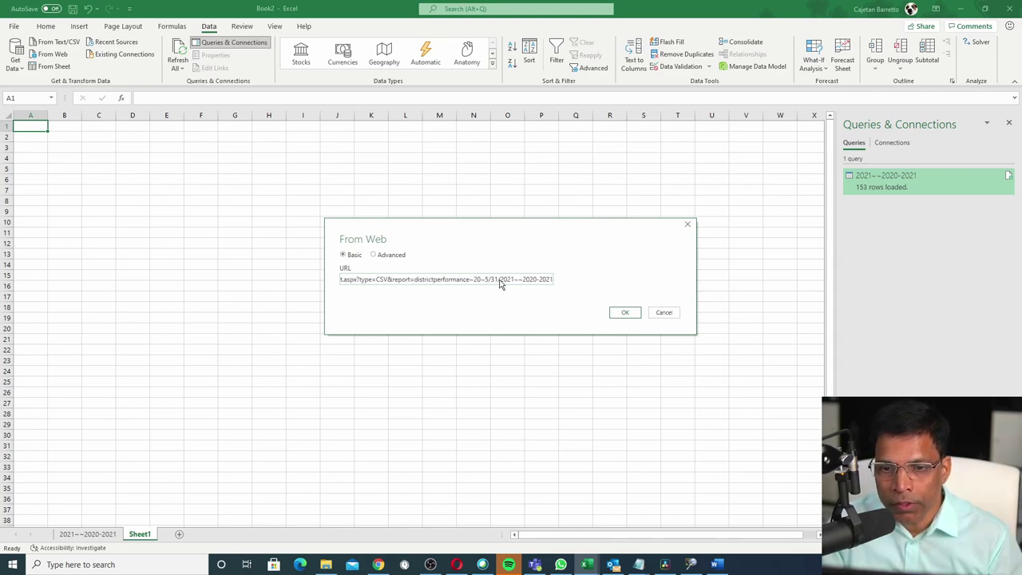
click(624, 313)
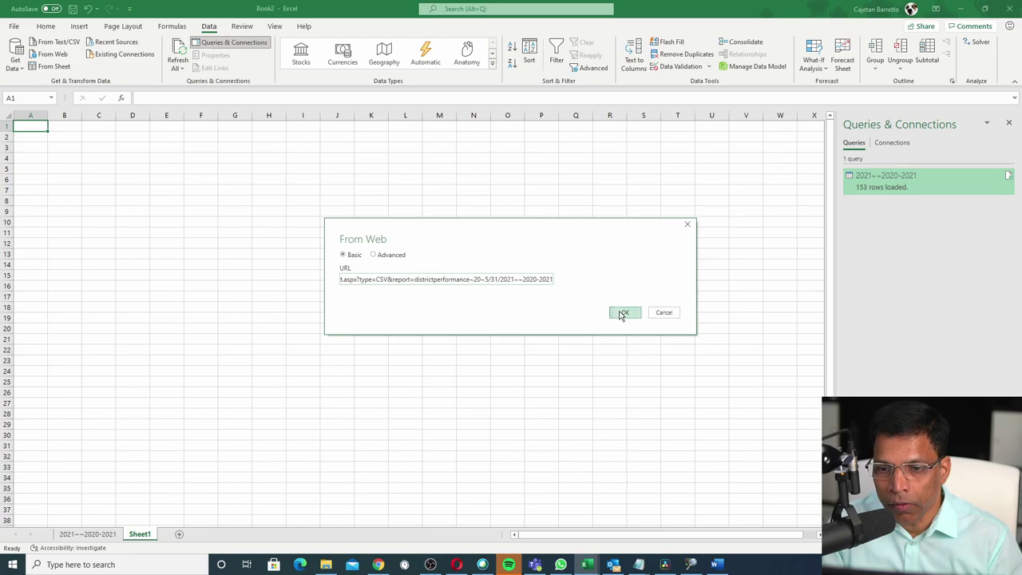
click(669, 431)
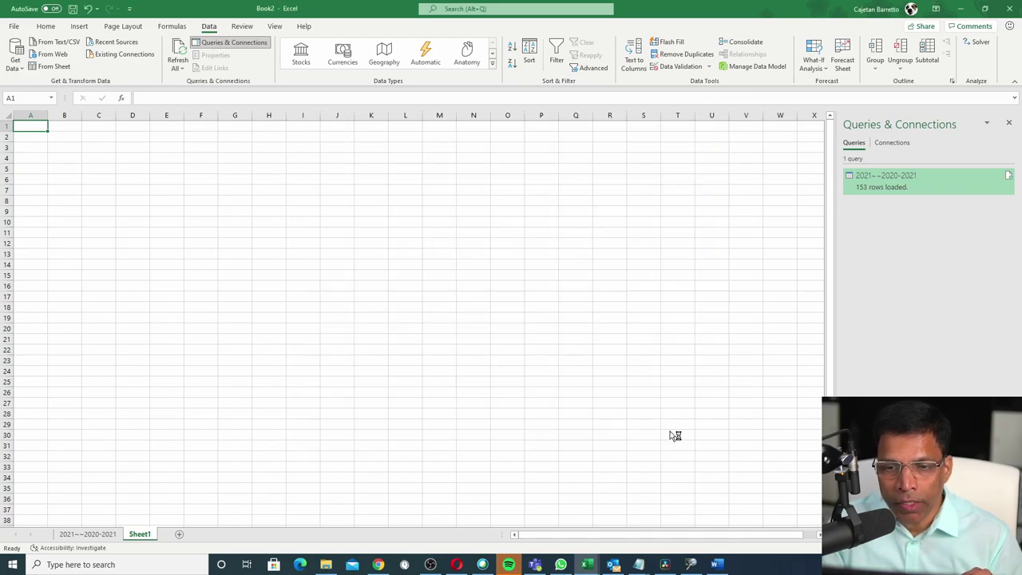
Remove the bottom 1 row, the "Month of May" footer, from the district performance query and load the result into the workbook.
scroll(674, 389, down, 20)
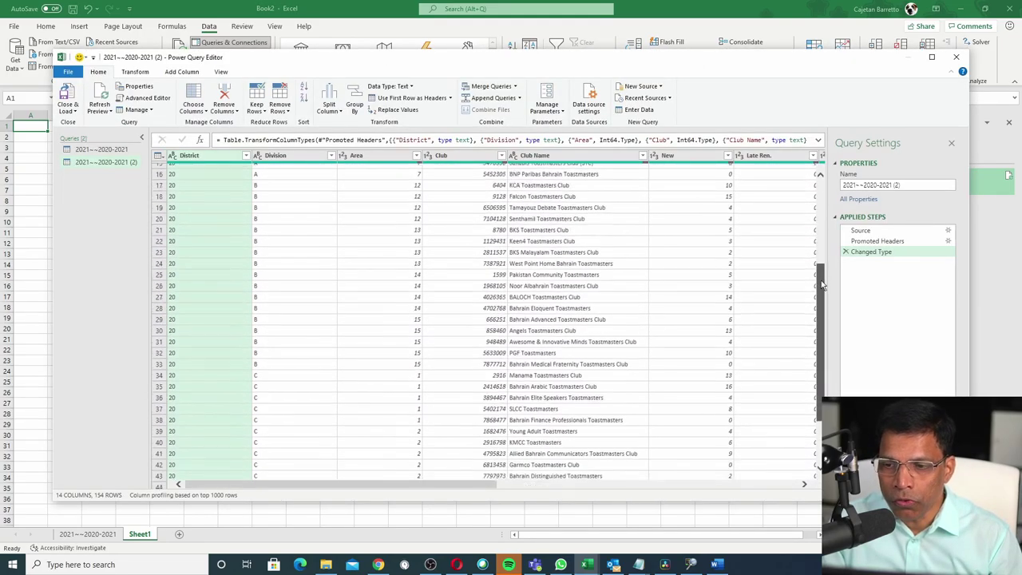
scroll(673, 389, down, 3)
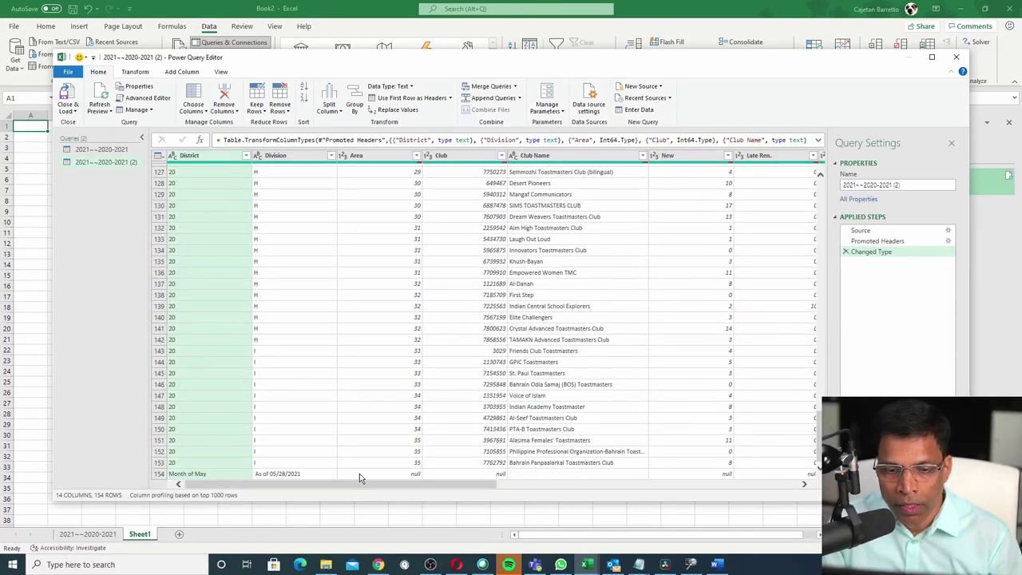
click(280, 108)
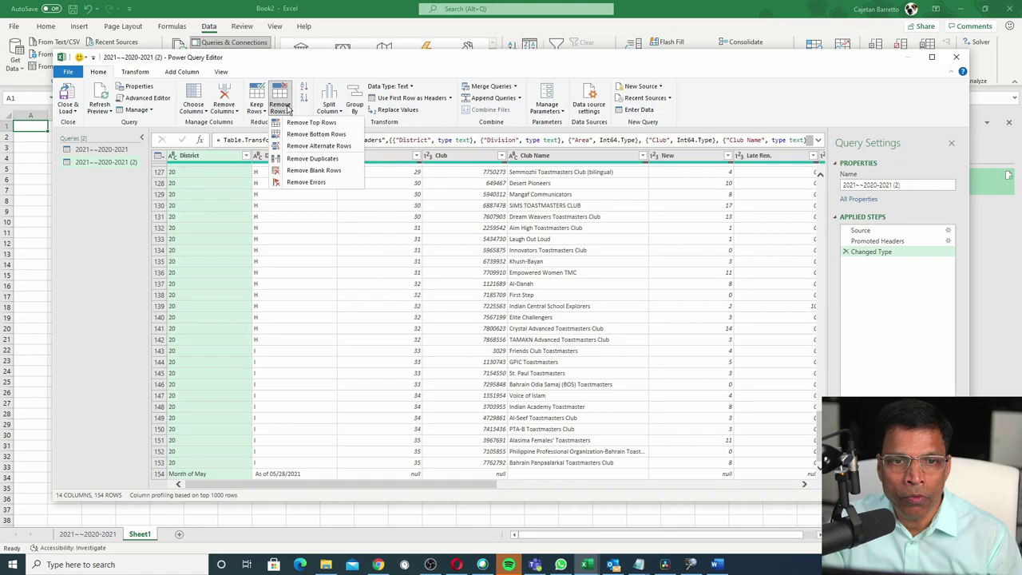
click(316, 134)
text(1)
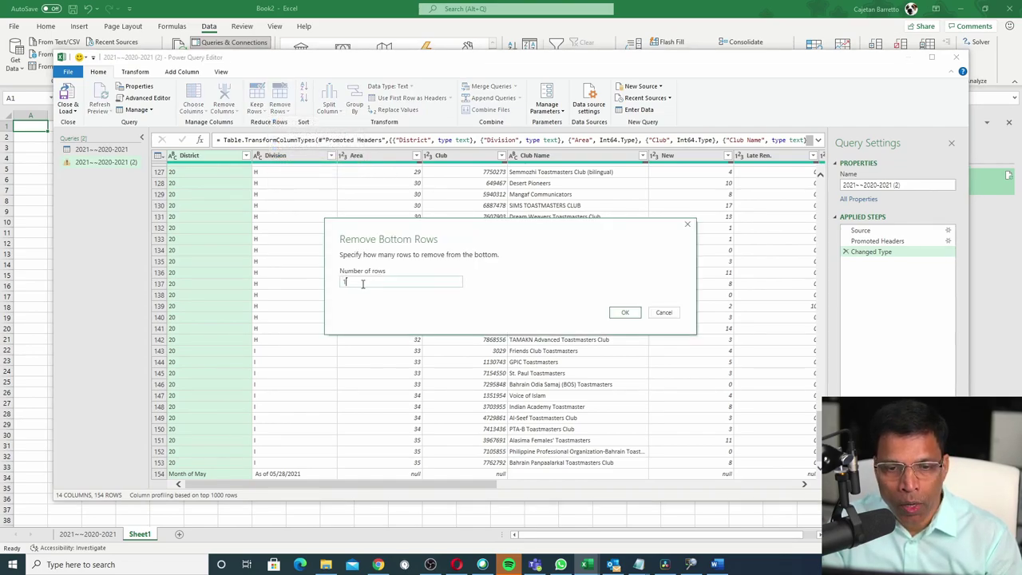
click(623, 313)
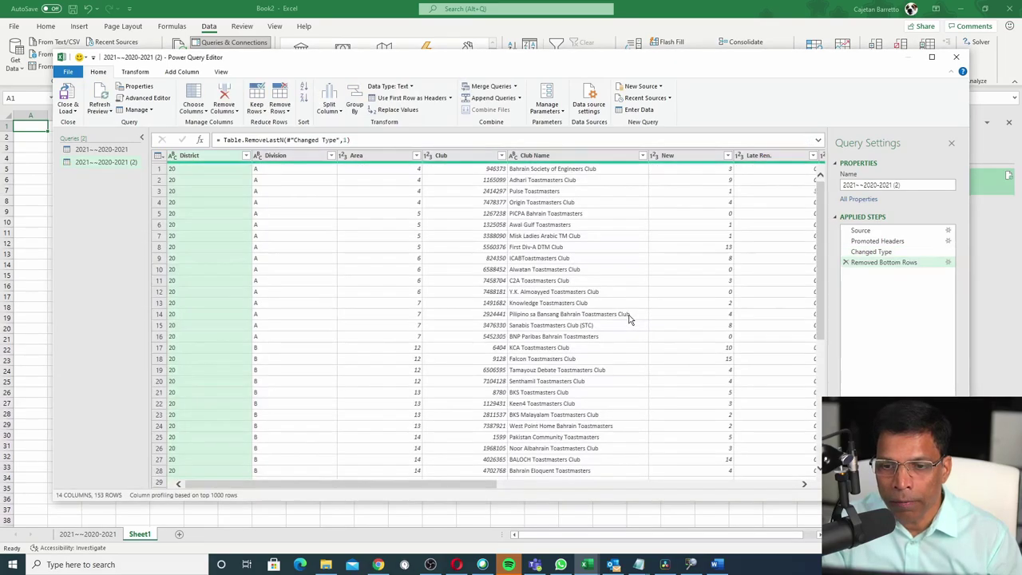
click(68, 110)
click(90, 123)
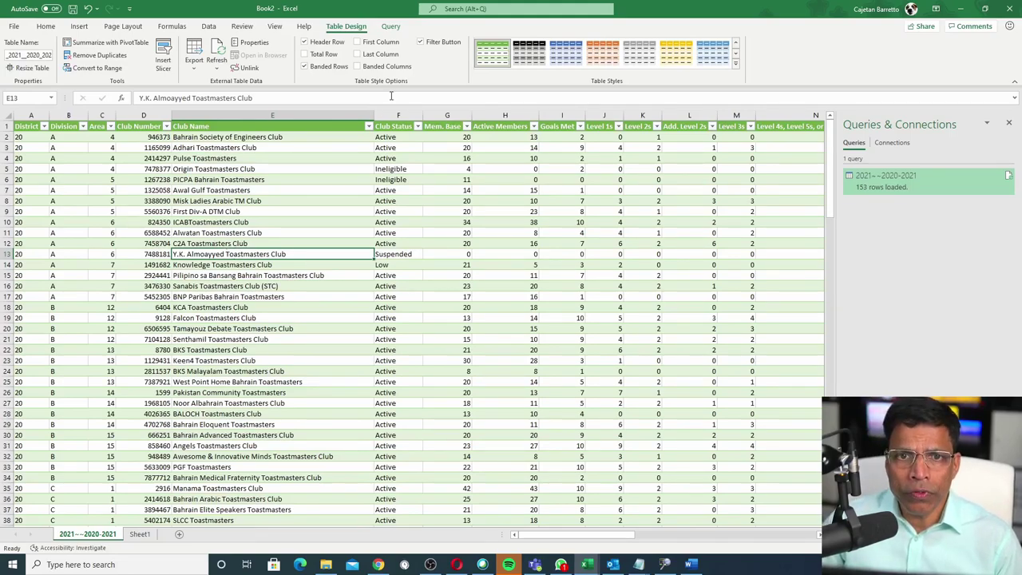
Open the club performance query in Power Query Editor and bring up its data source for changing.
click(392, 27)
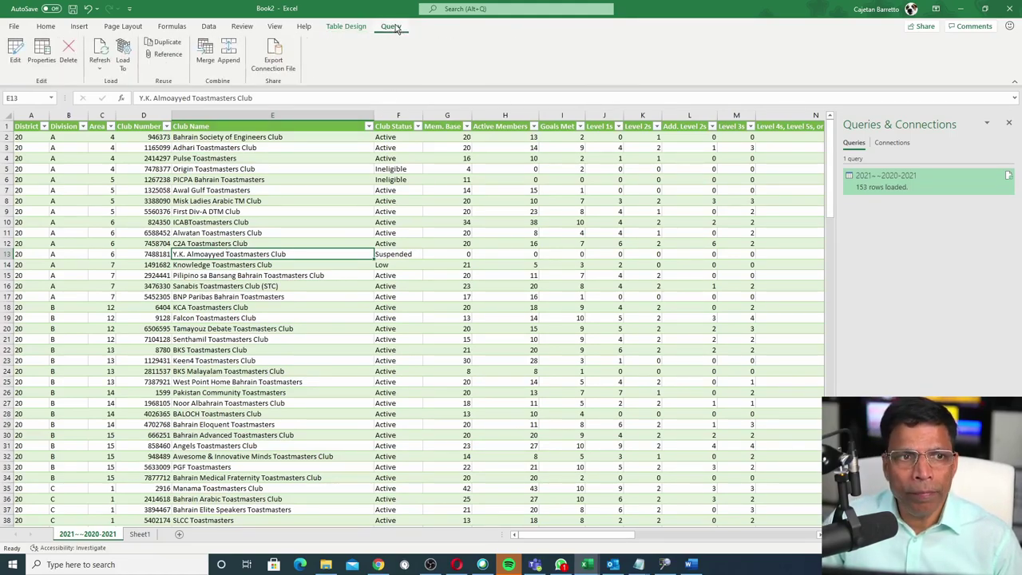
click(15, 50)
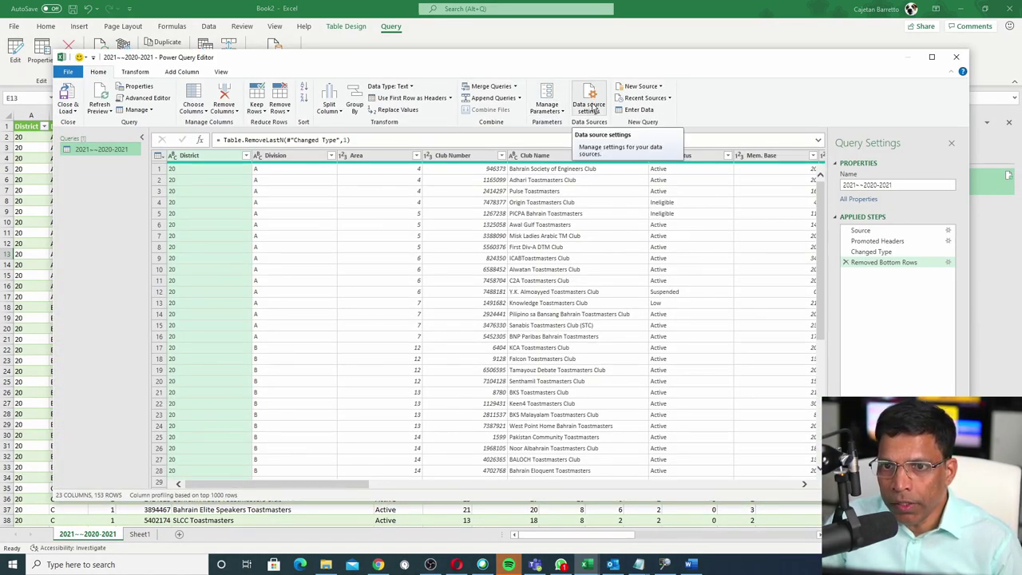
click(593, 109)
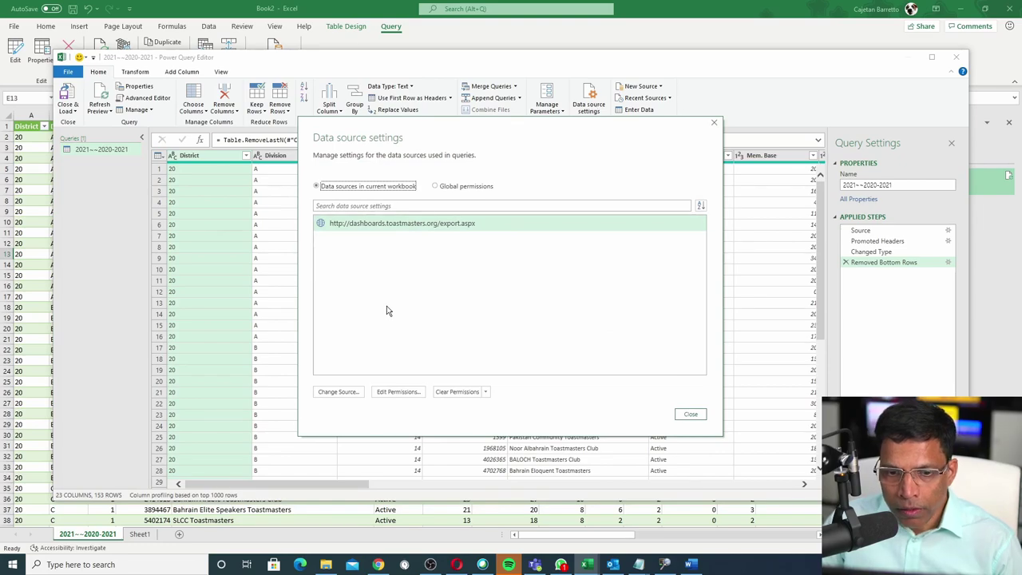
click(339, 393)
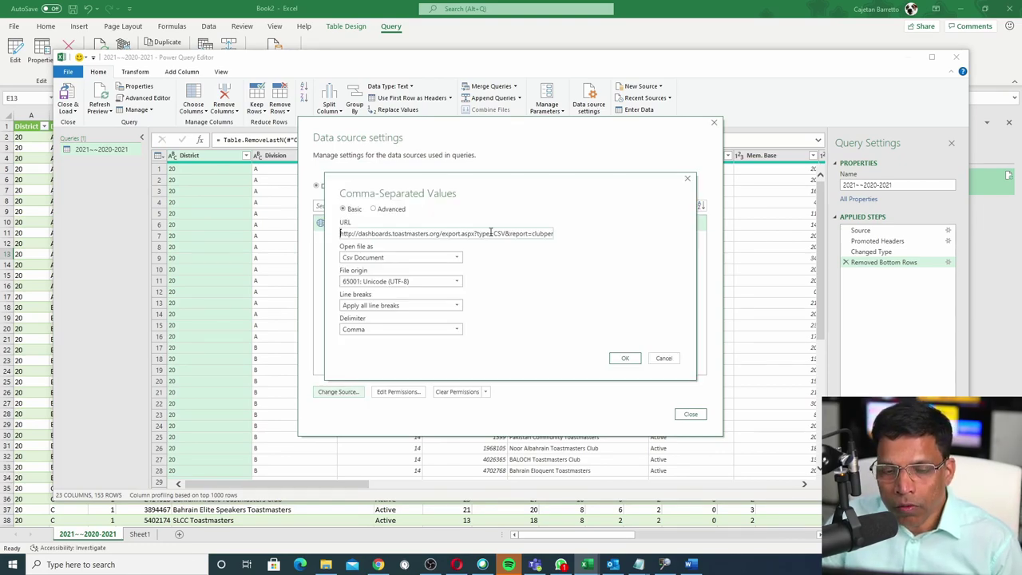
Change the date in the club performance source URL to 6/30/2021 and accept the new source.
key(End)
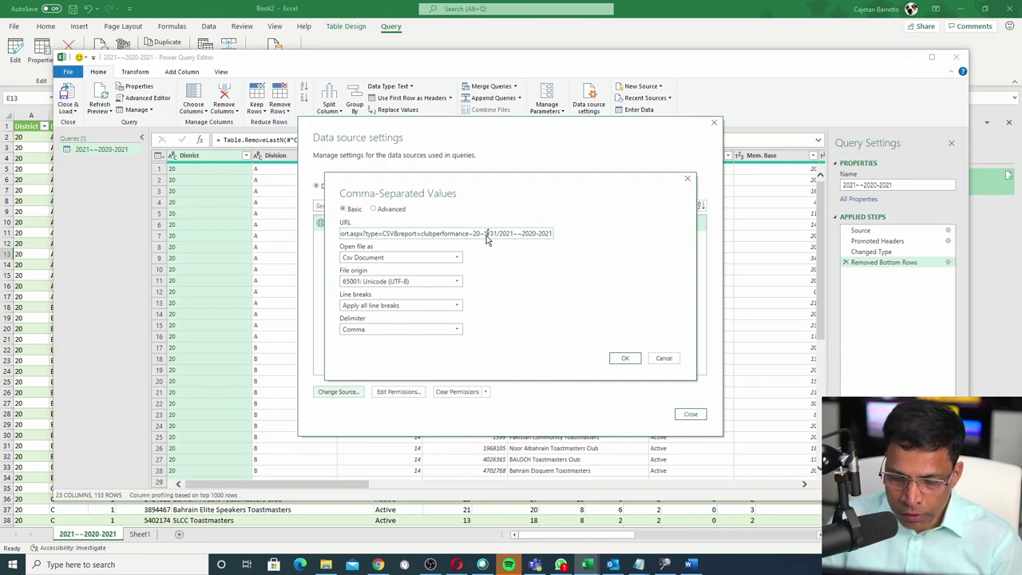
key(BackSpace)
text(6)
key(Right)
key(Right)
key(Right)
key(BackSpace)
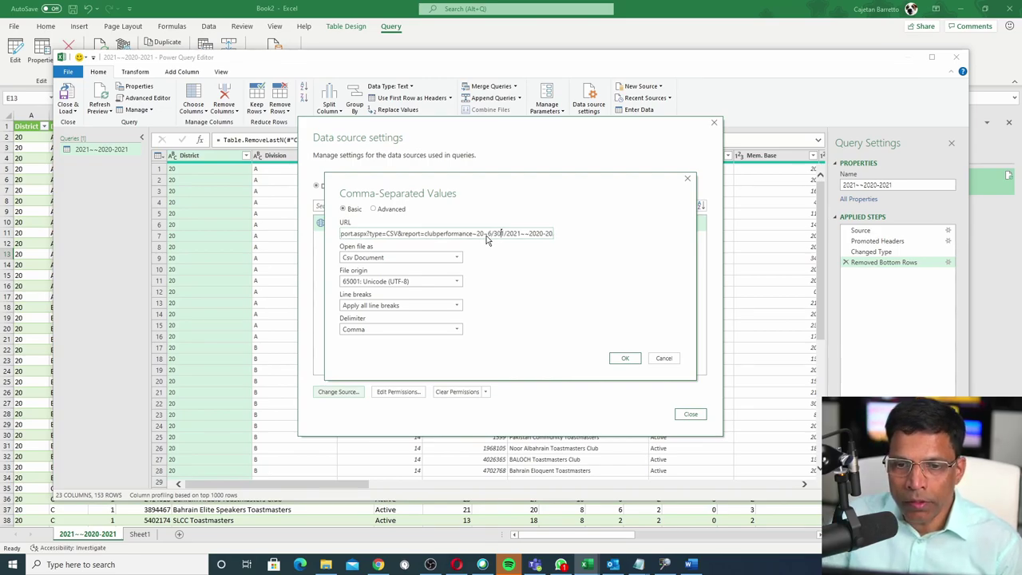
text(0)
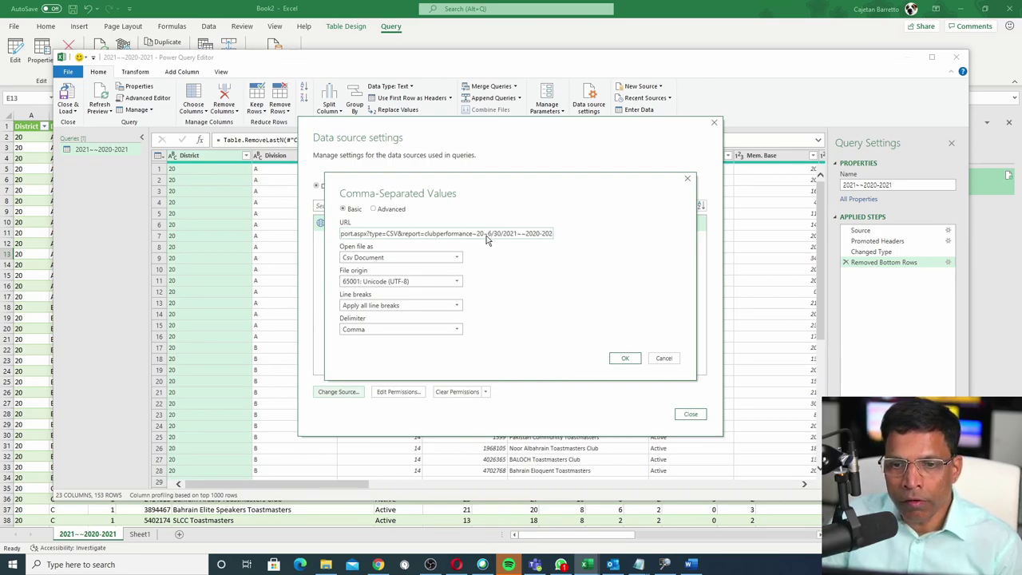
click(631, 358)
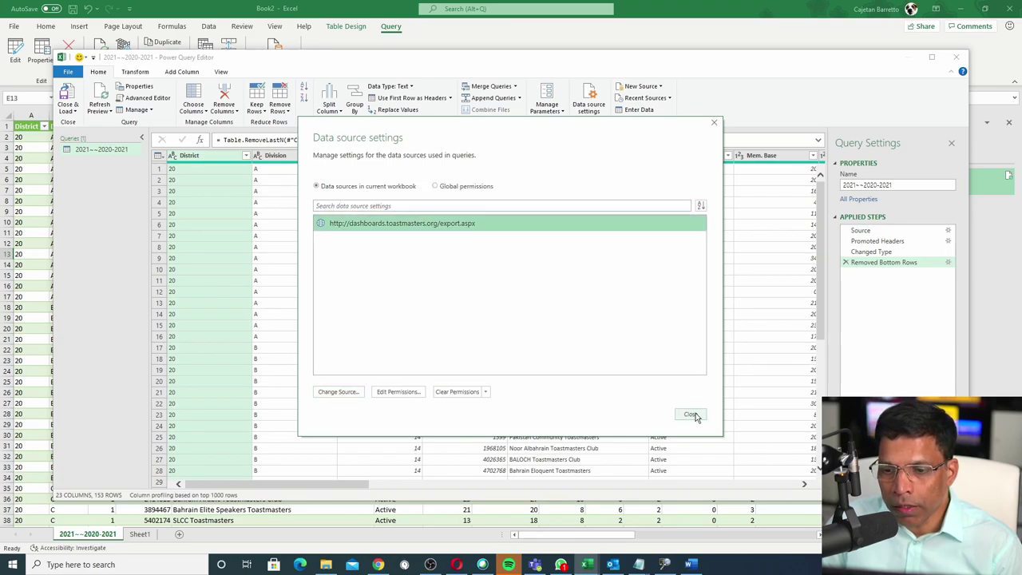
Close the data source settings and load the updated club performance query back into the workbook.
click(692, 415)
click(68, 108)
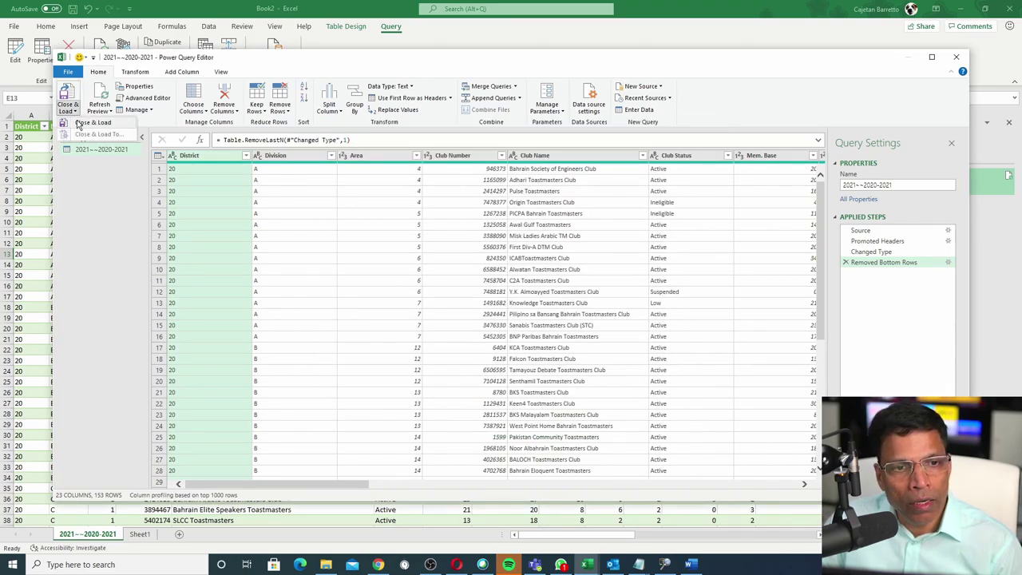
click(79, 124)
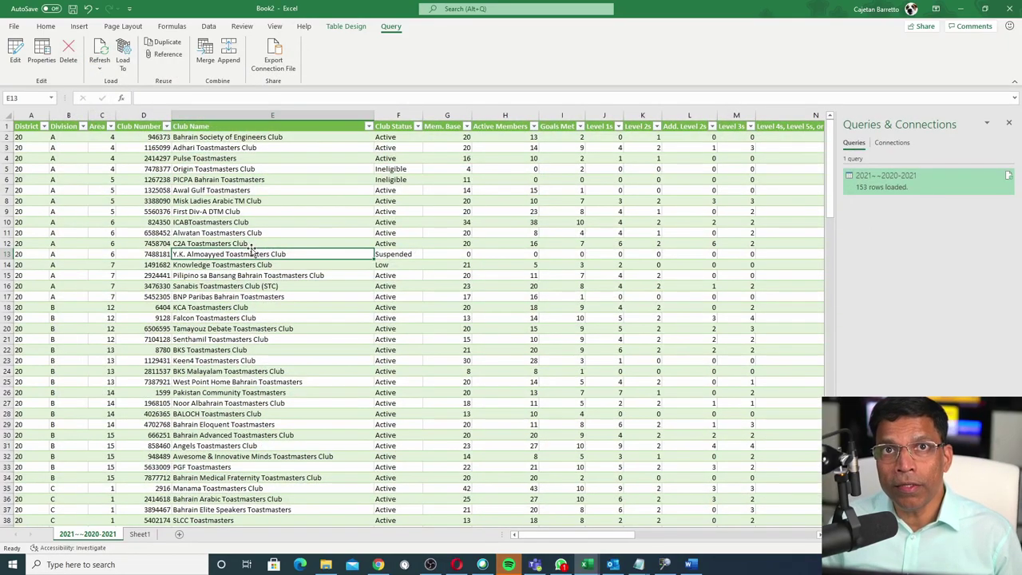